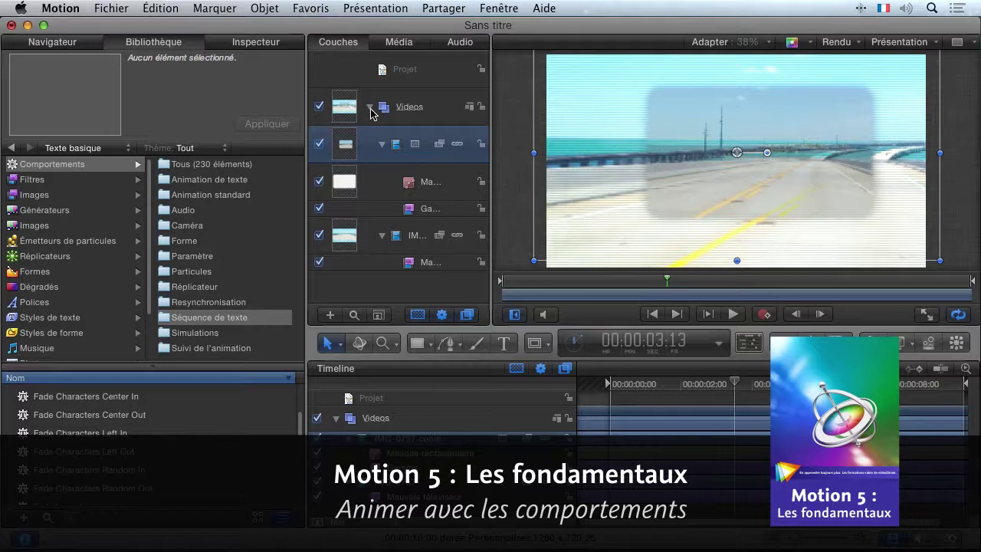
- Collapse the Videos group and add a new group named "Texte" above it
left_click(371, 109)
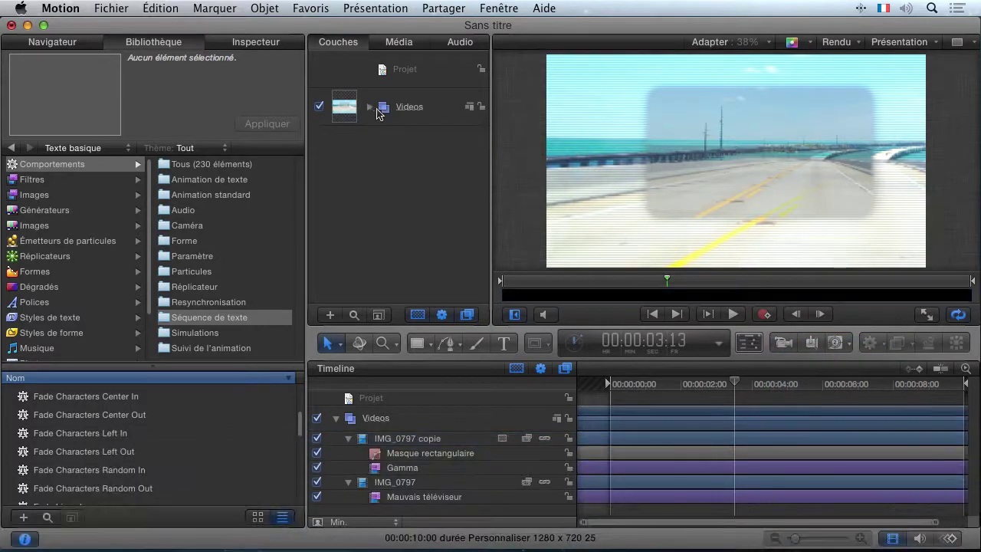
left_click(331, 316)
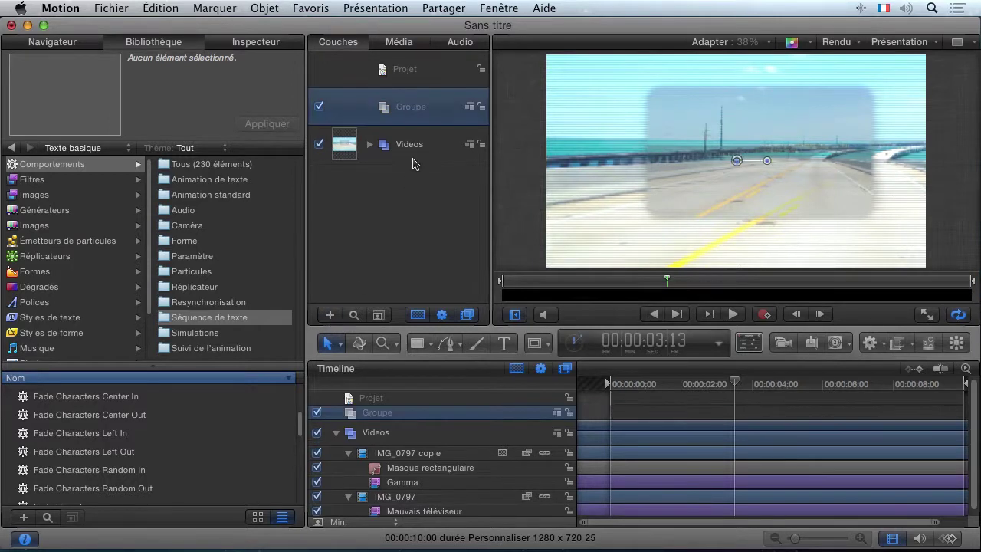
double_click(415, 108)
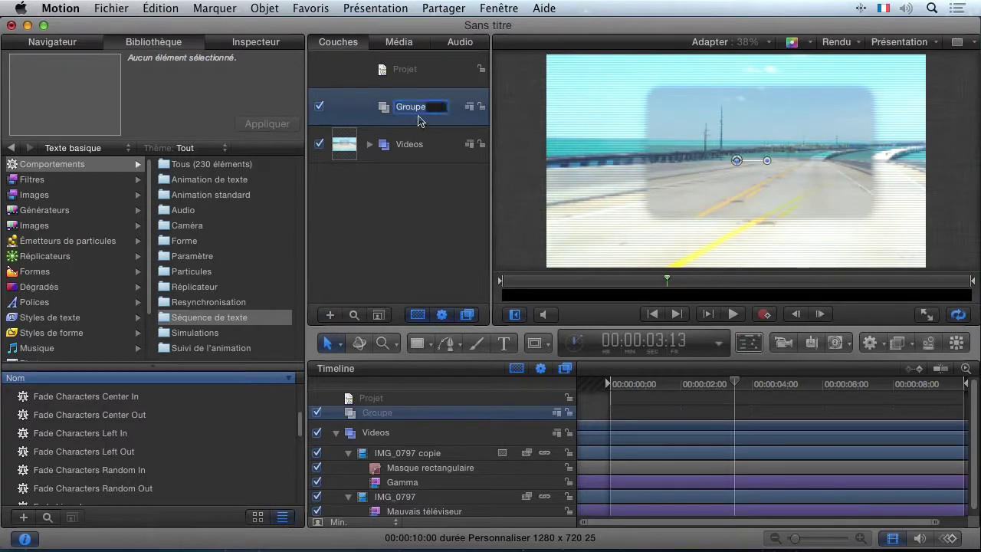
type("Texte")
key("Return")
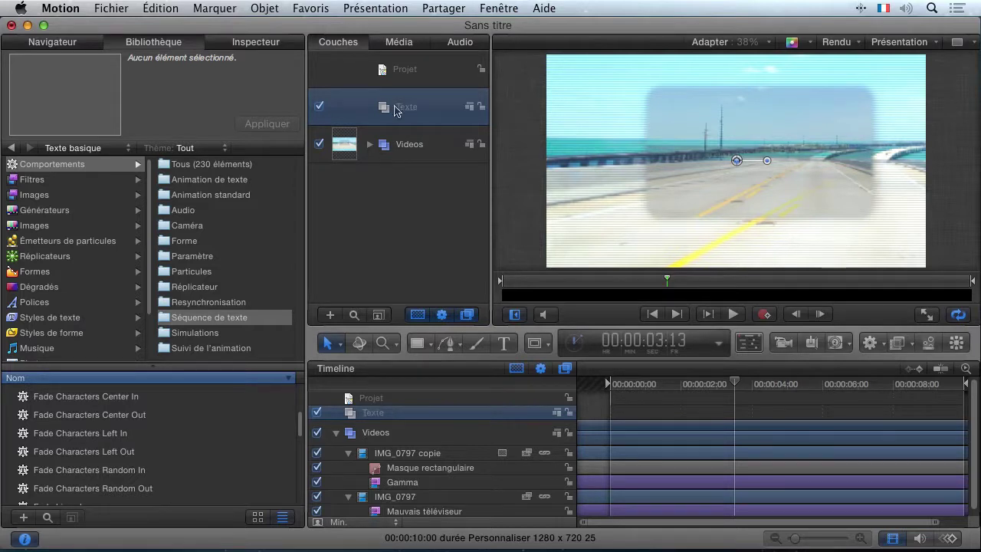
- Add the text "De Miami à Key West" near the lower edge of the image, inside the Texte group
left_click(505, 345)
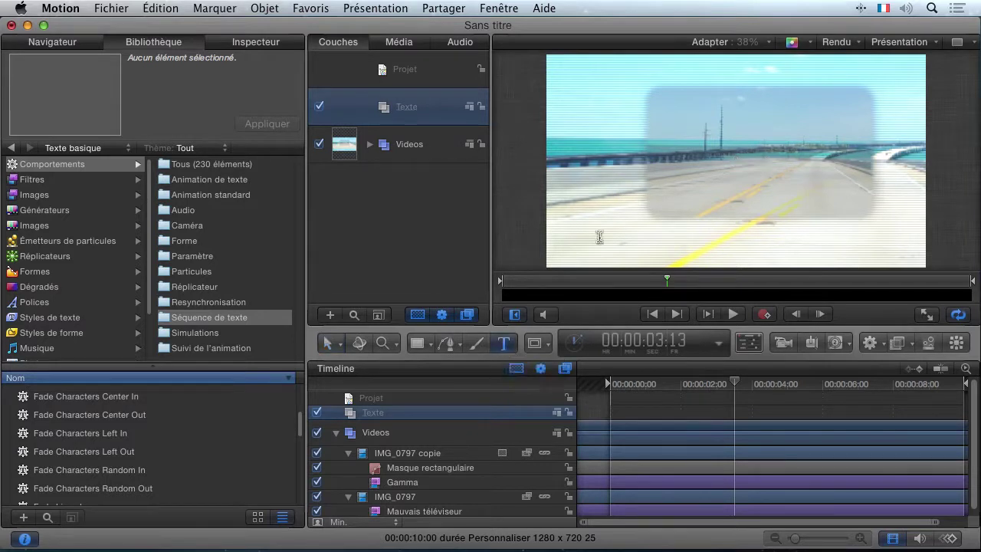
left_click(606, 241)
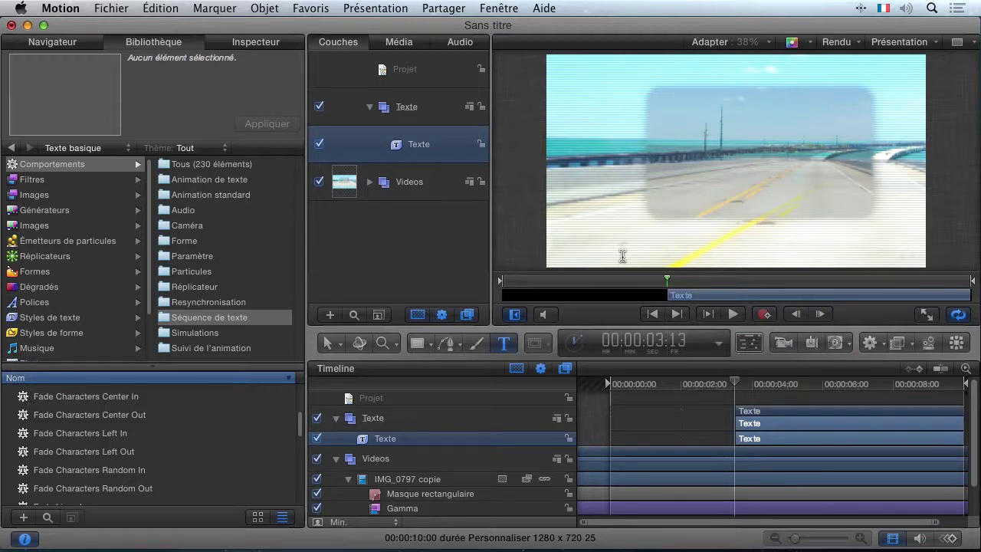
type("text")
left_click_drag(738, 230, 596, 251)
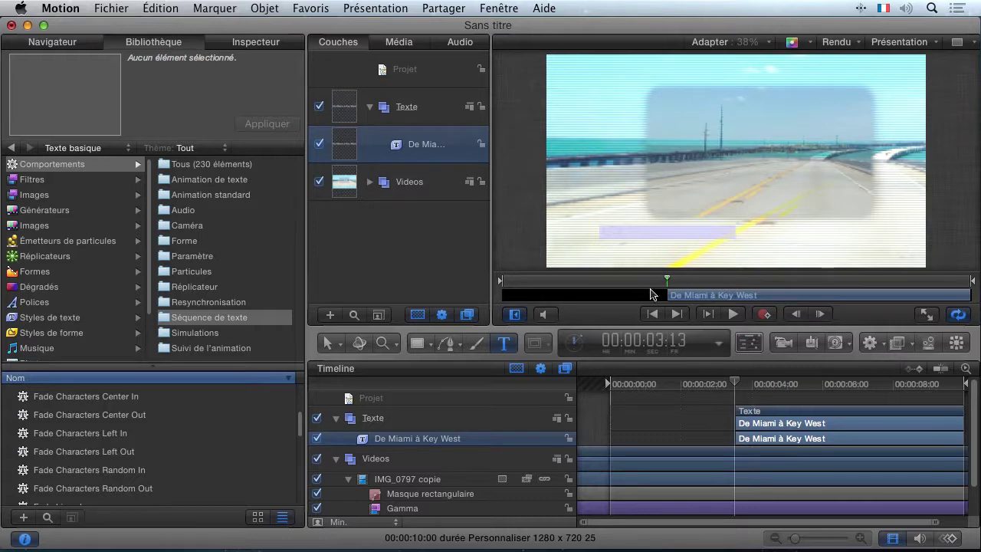
- Colour the title teal by sampling the sea in the image and darkening the sampled shade
left_click(749, 343)
left_click_drag(178, 137, 300, 231)
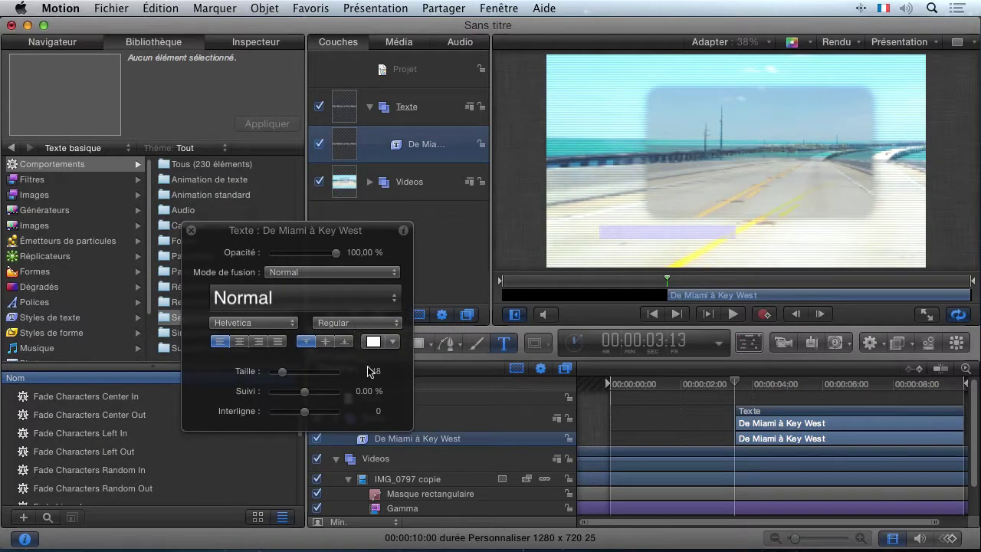
left_click(373, 343)
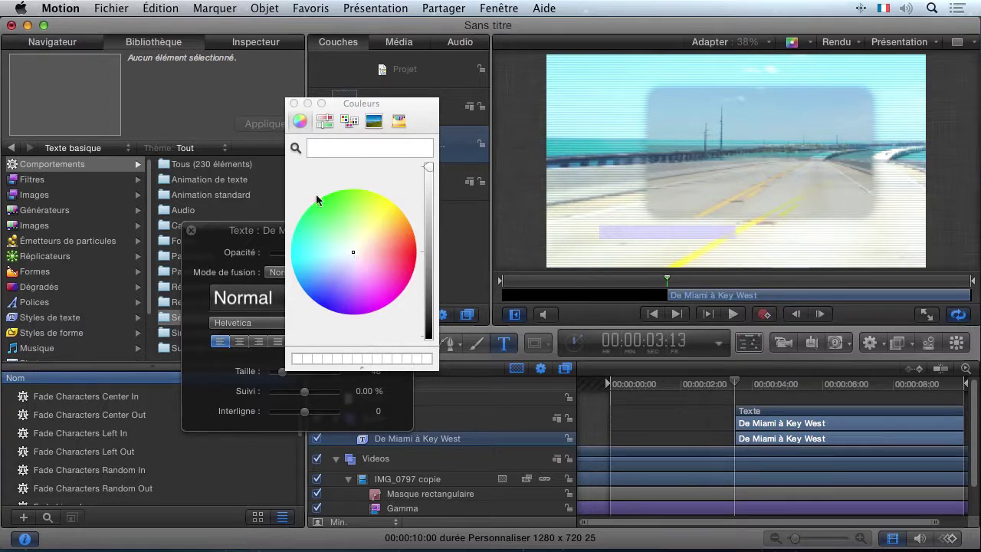
left_click_drag(352, 249, 303, 288)
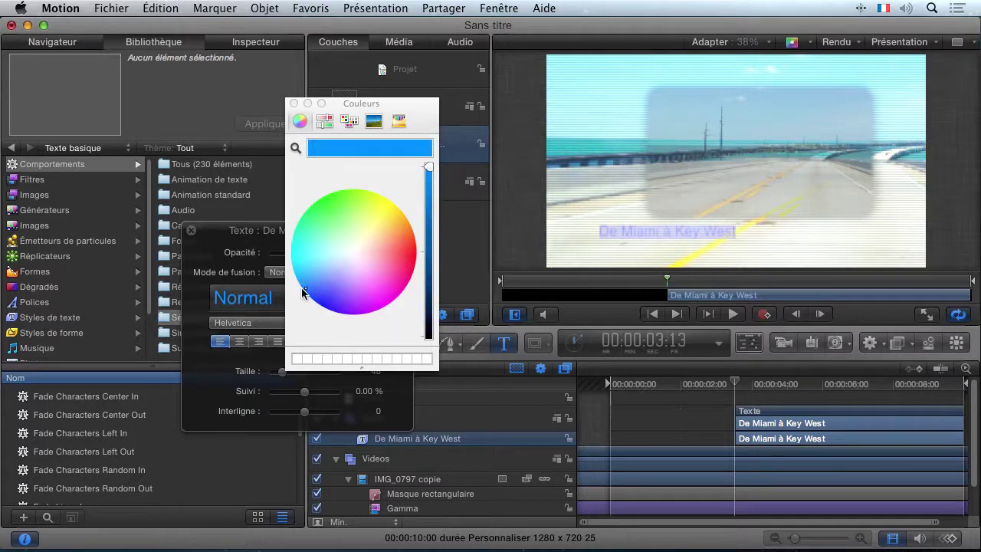
left_click(295, 151)
left_click(581, 146)
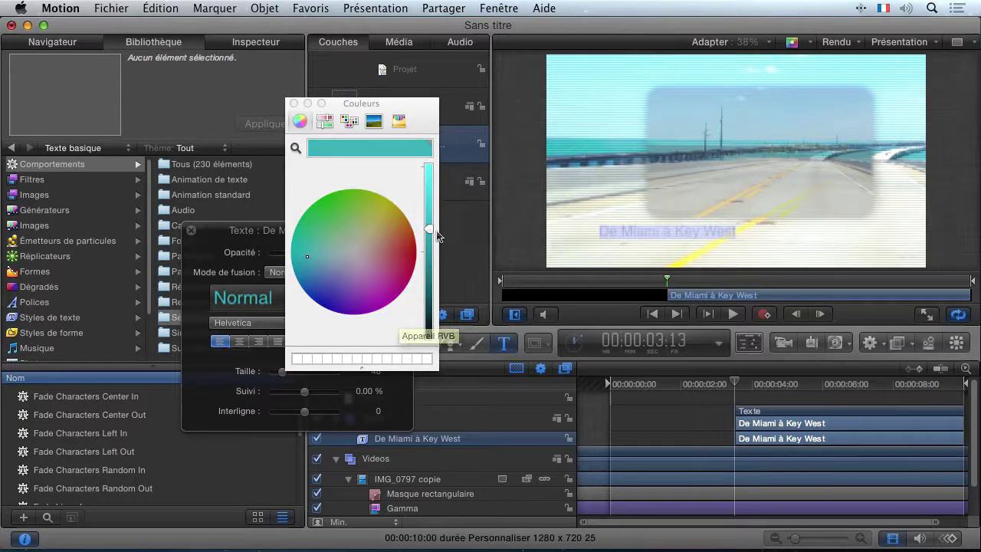
left_click_drag(429, 229, 432, 247)
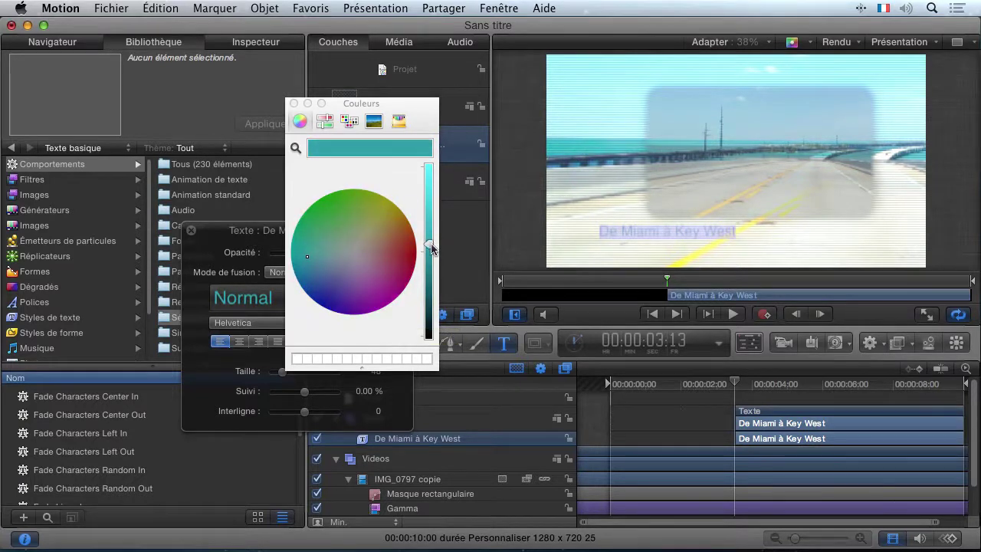
left_click(294, 104)
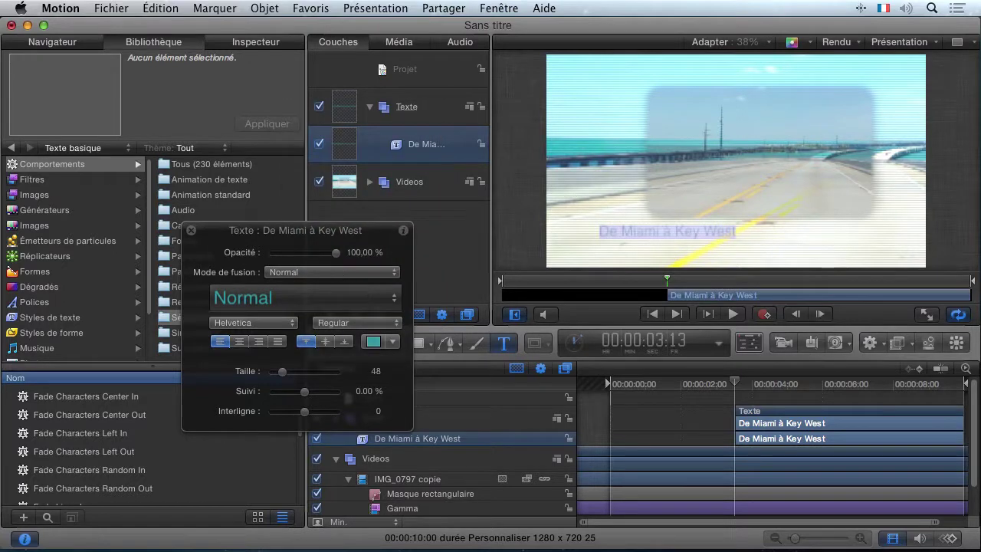
- Set the title's font to Meloriac and its size to 70
left_click(253, 325)
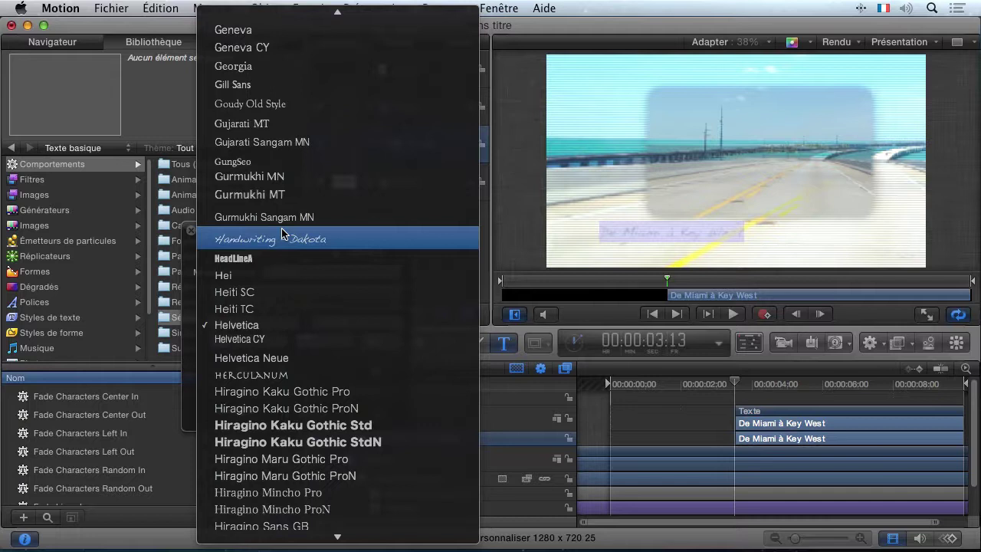
mouse_move(319, 538)
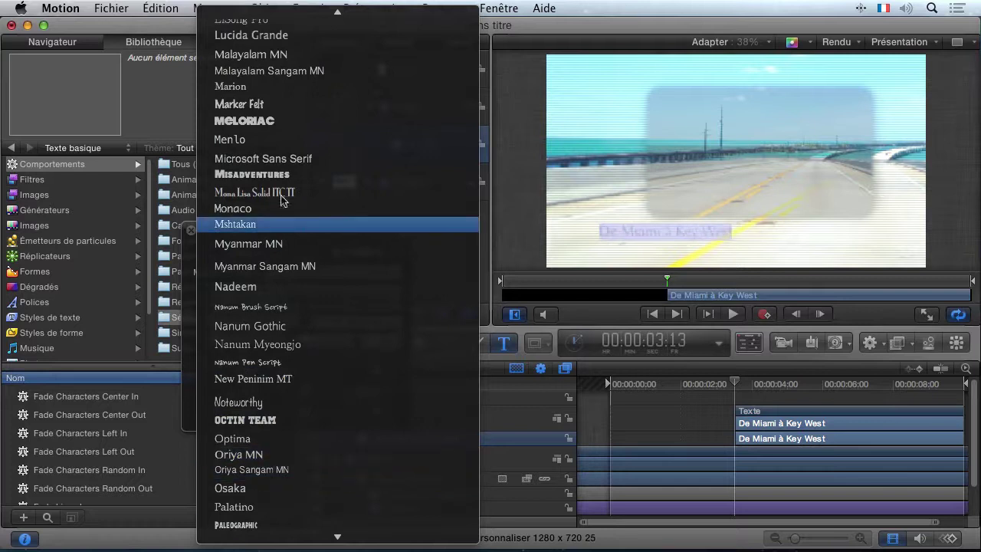
left_click(280, 122)
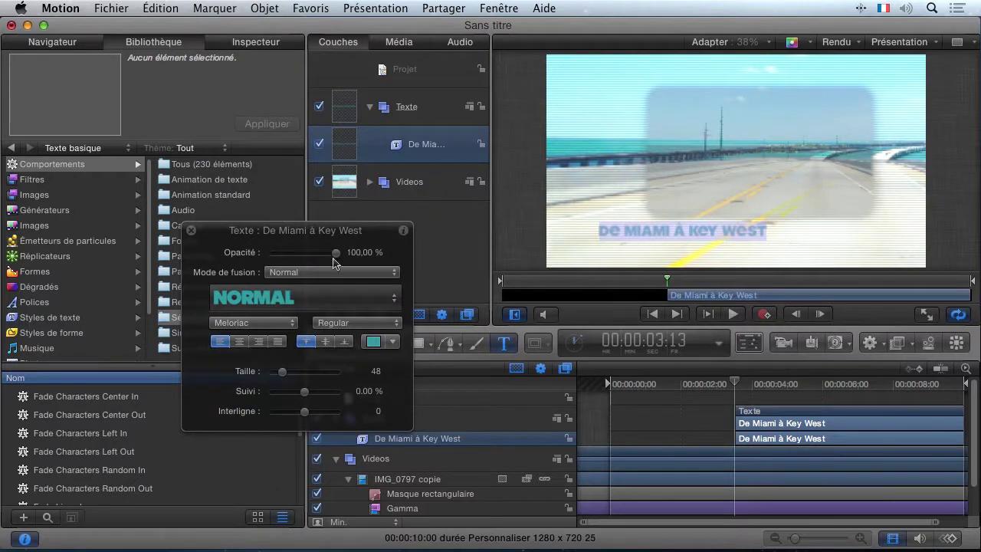
left_click_drag(282, 372, 290, 377)
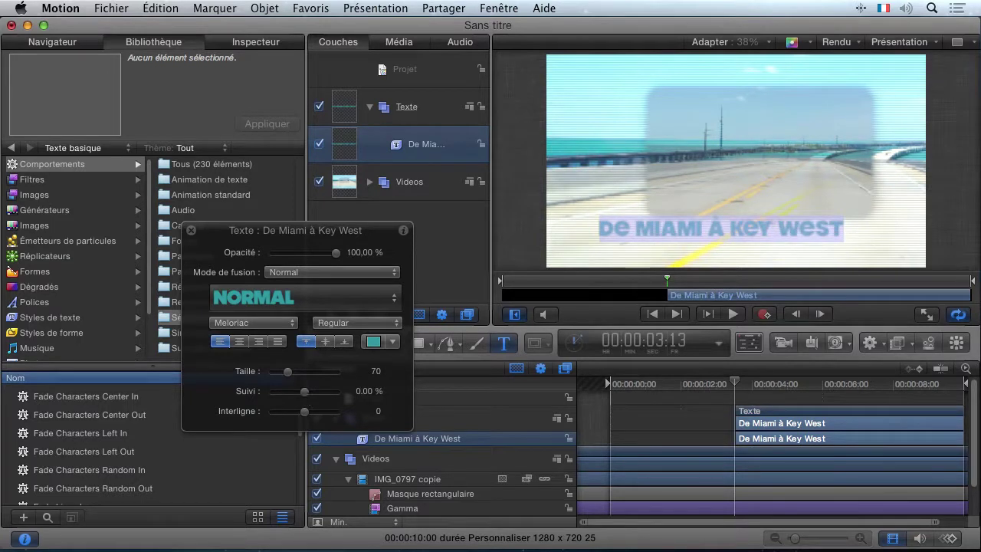
left_click(191, 230)
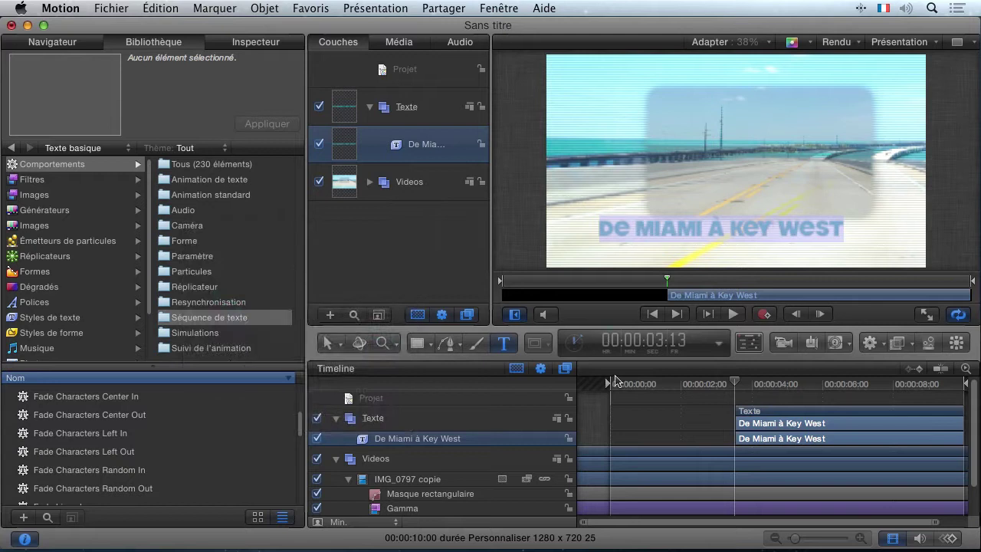
- Reduce the title's size to 50 and reposition it just below the grey rounded rectangle
key("Escape")
key("s")
left_click_drag(674, 230, 654, 233)
left_click(749, 343)
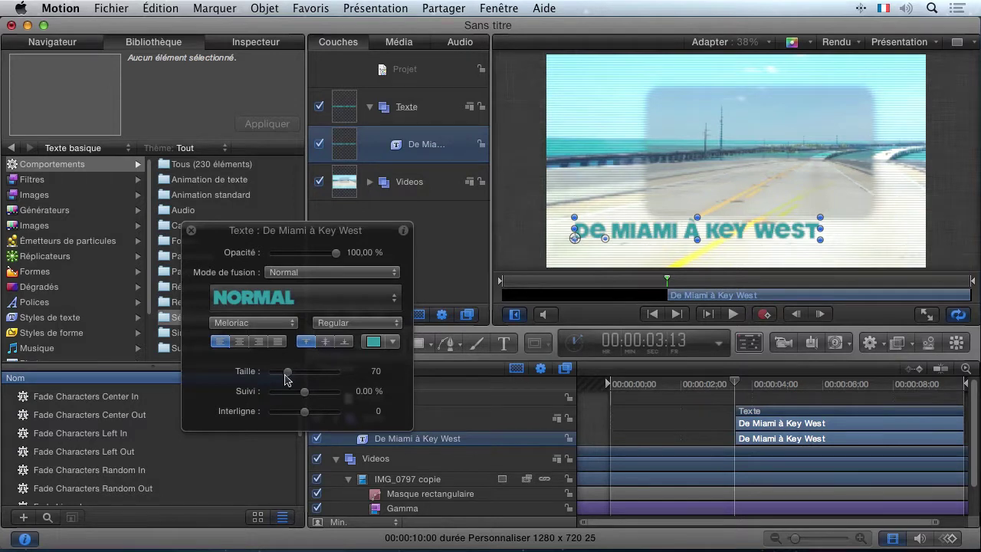
left_click_drag(293, 376, 285, 375)
left_click_drag(644, 231, 655, 237)
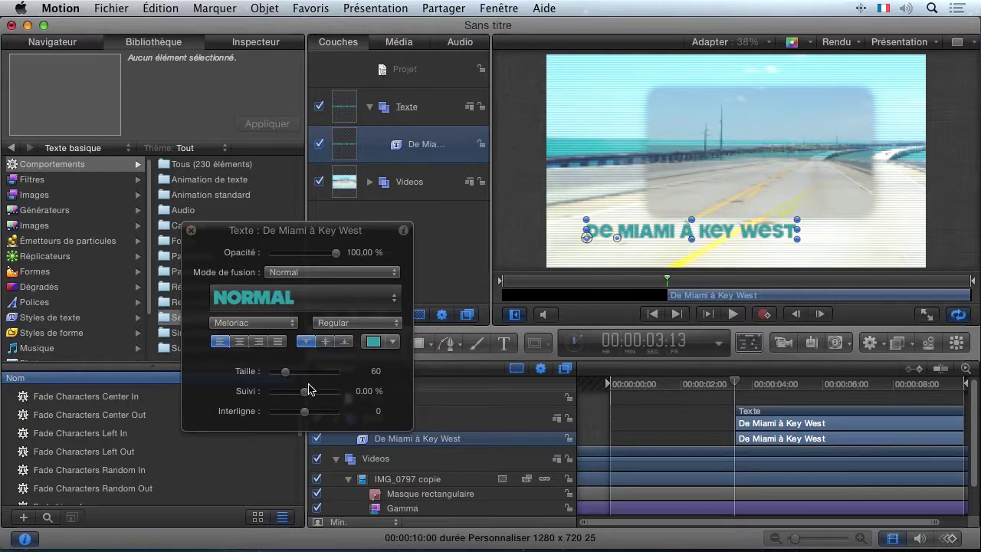
left_click_drag(291, 374, 284, 376)
left_click(190, 230)
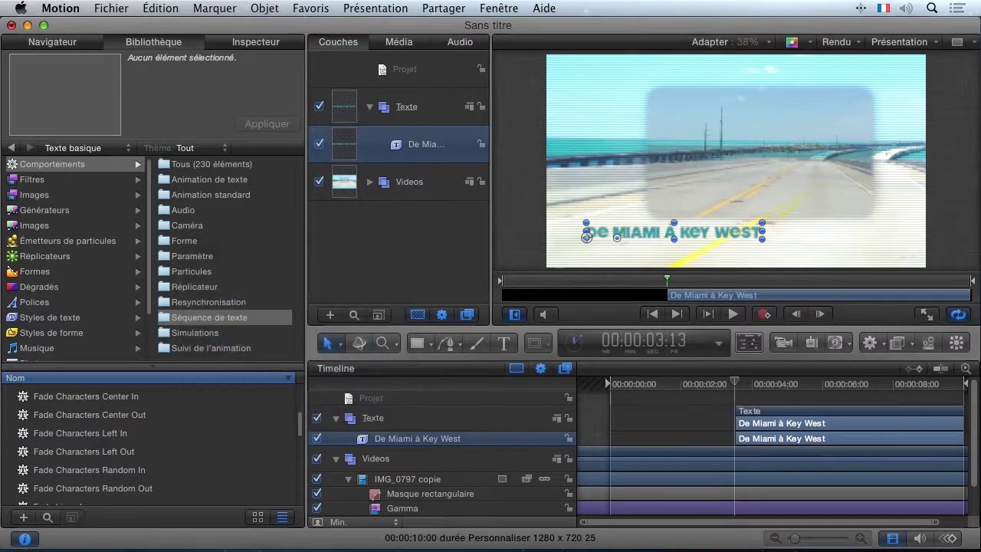
left_click_drag(675, 235, 707, 232)
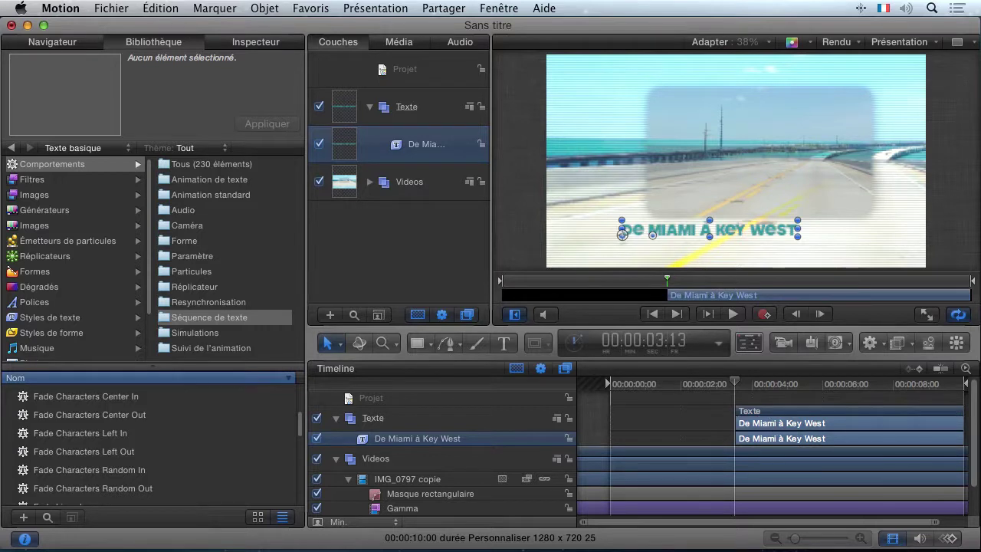
- Move the title clip to start at 00:00:02:00 and trim its end to 00:00:06:00
left_click_drag(734, 383, 681, 384)
left_click_drag(767, 420, 718, 426)
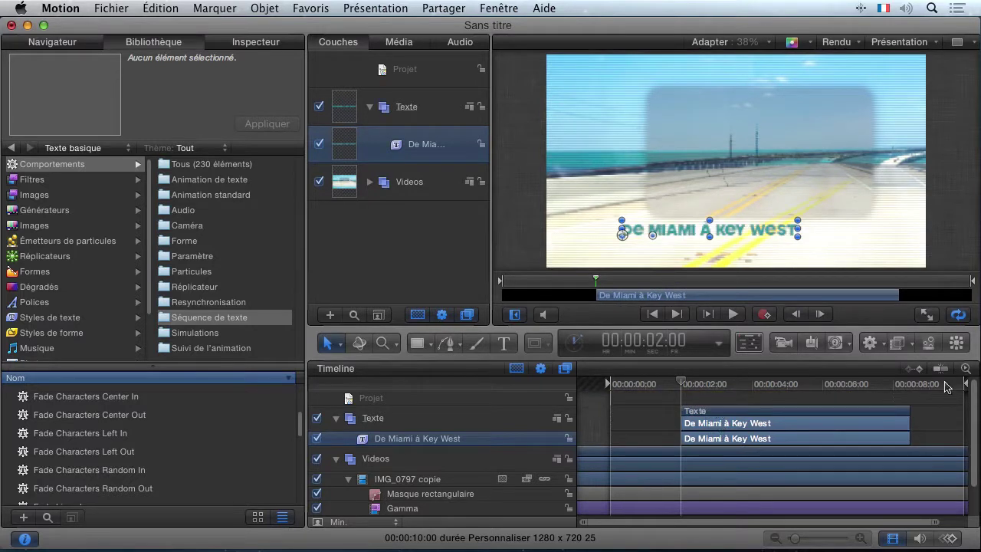
left_click_drag(681, 381, 911, 389)
left_click_drag(910, 437, 823, 435)
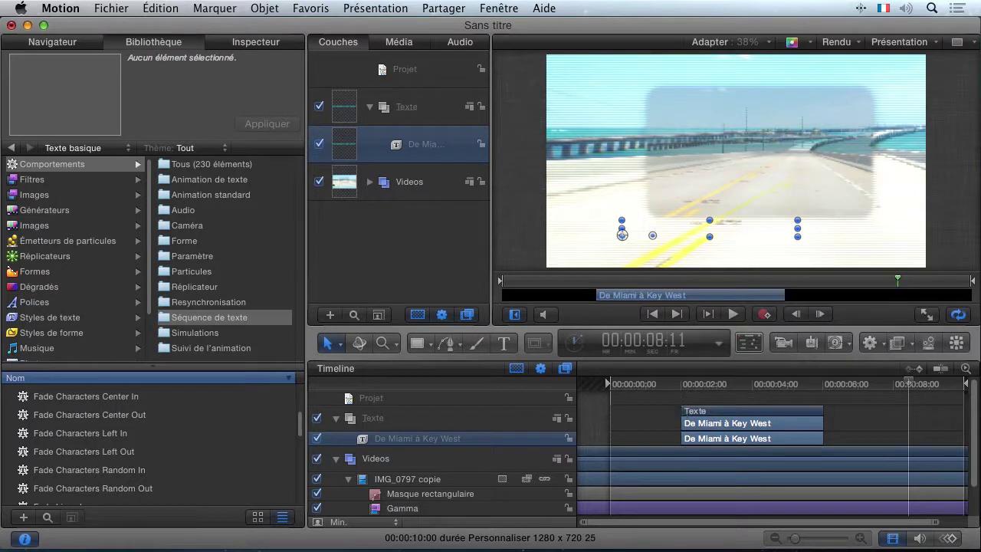
left_click_drag(822, 417, 824, 417)
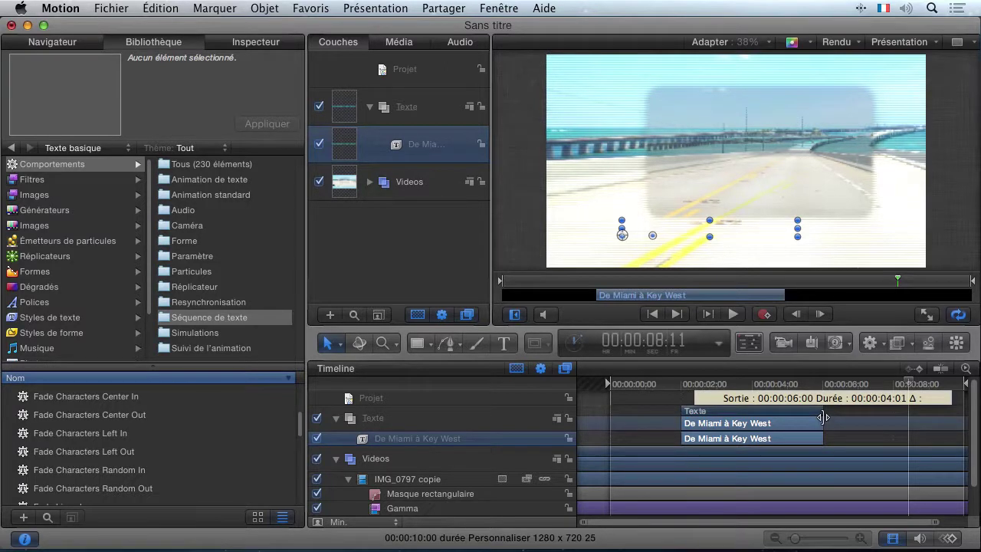
left_click_drag(822, 417, 823, 418)
left_click_drag(682, 418, 682, 418)
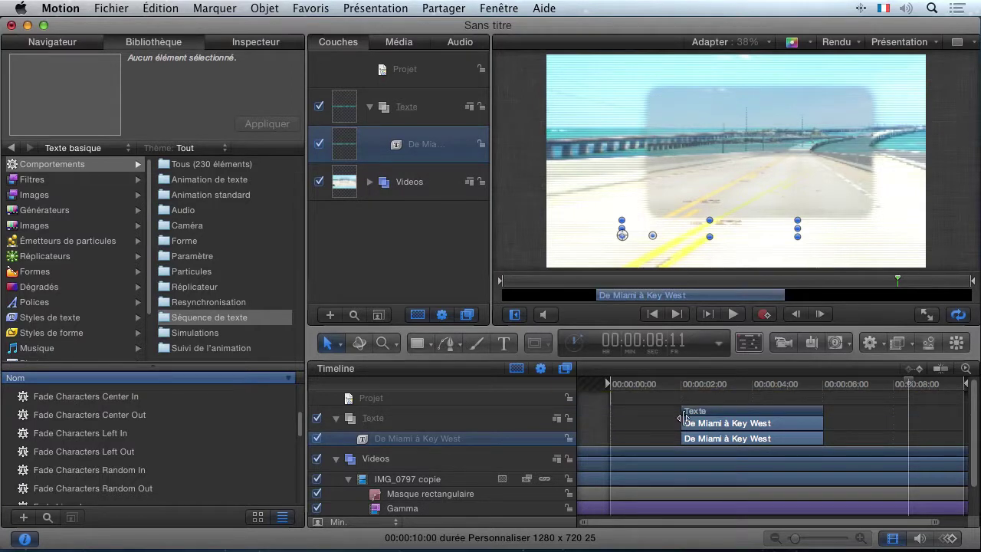
- Duplicate the title at 00:00:02:18 and place the copy just beneath the original, slightly to its left
left_click_drag(909, 383, 706, 382)
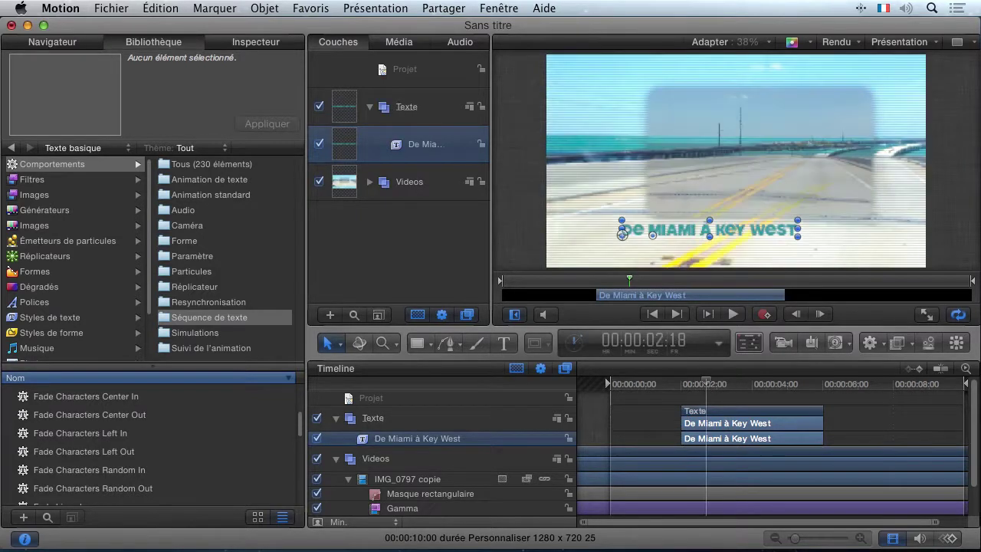
left_click(160, 8)
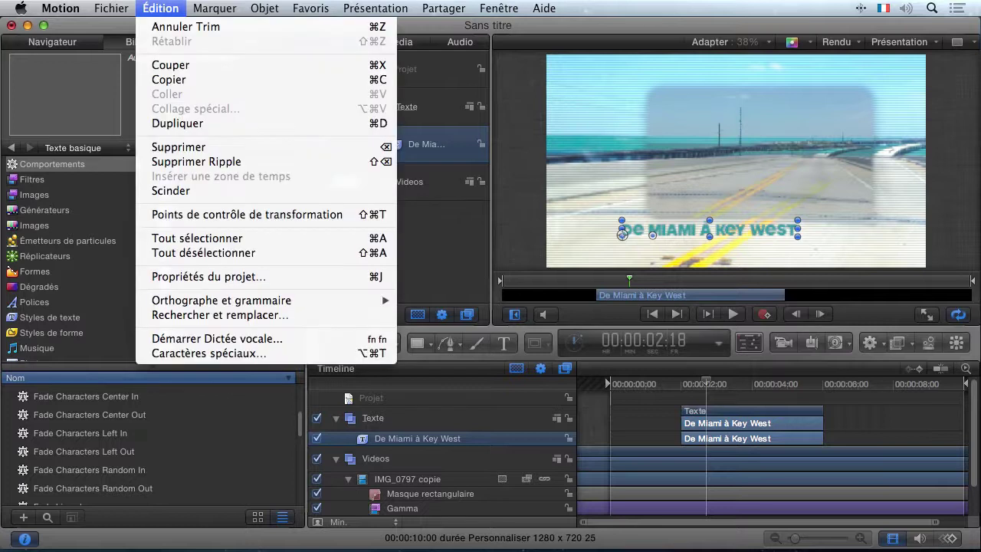
left_click(191, 127)
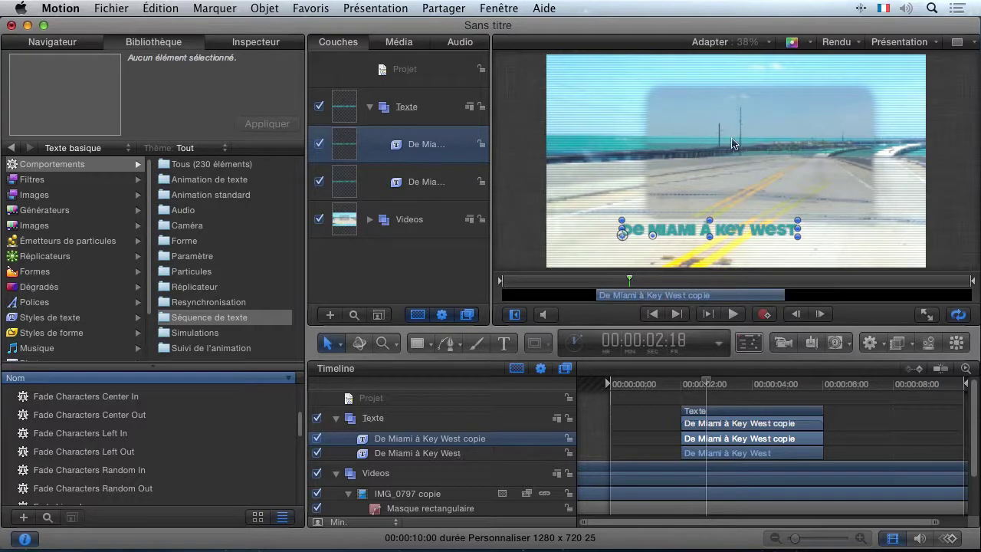
left_click_drag(692, 235, 676, 253)
- Replace the duplicated title's text with "Hwy 1" and set its size to 42
double_click(677, 248)
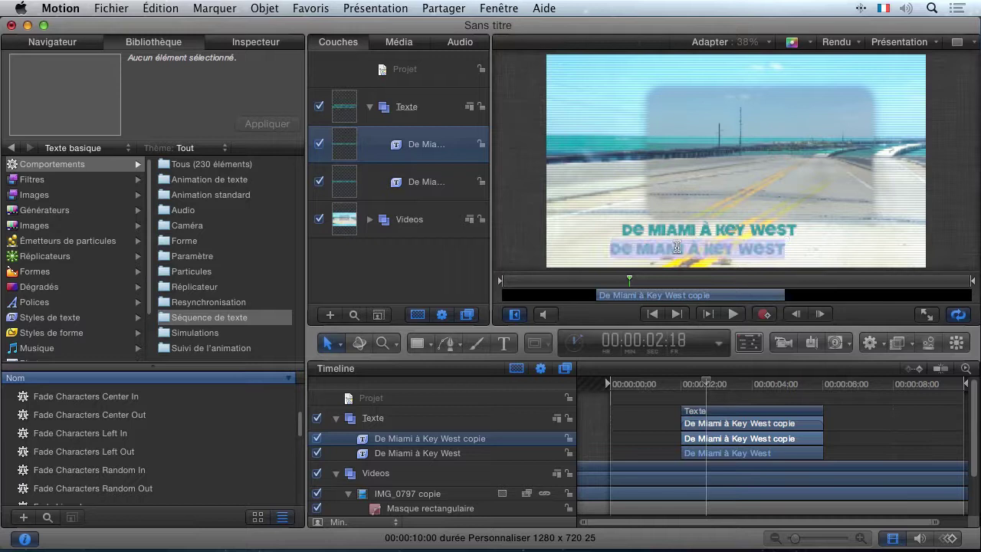
type("HWY 1")
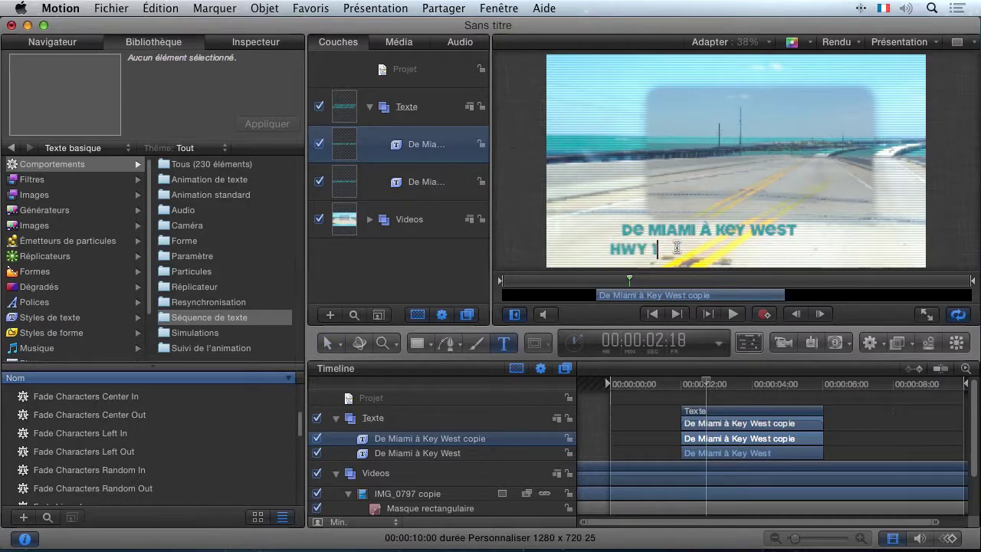
left_click_drag(677, 248, 610, 249)
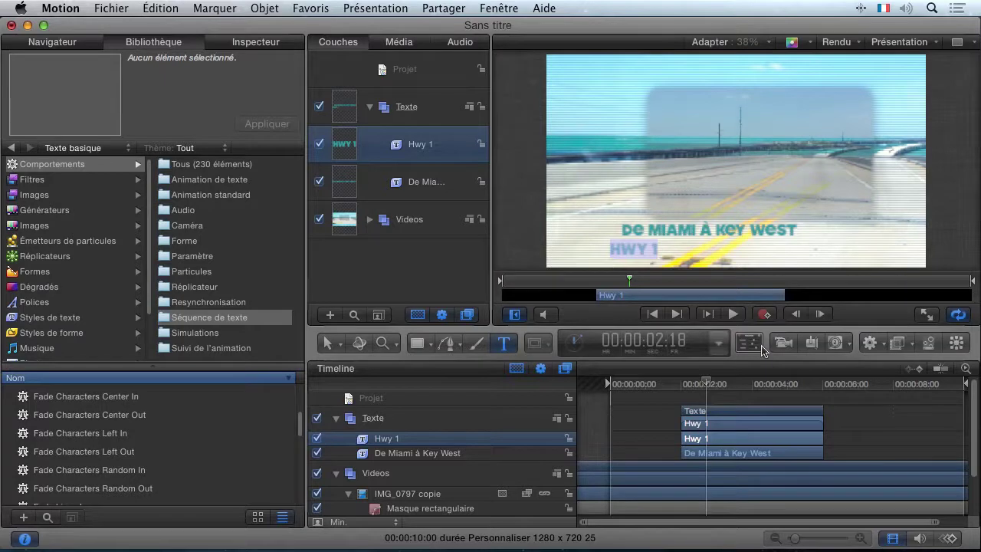
left_click(759, 346)
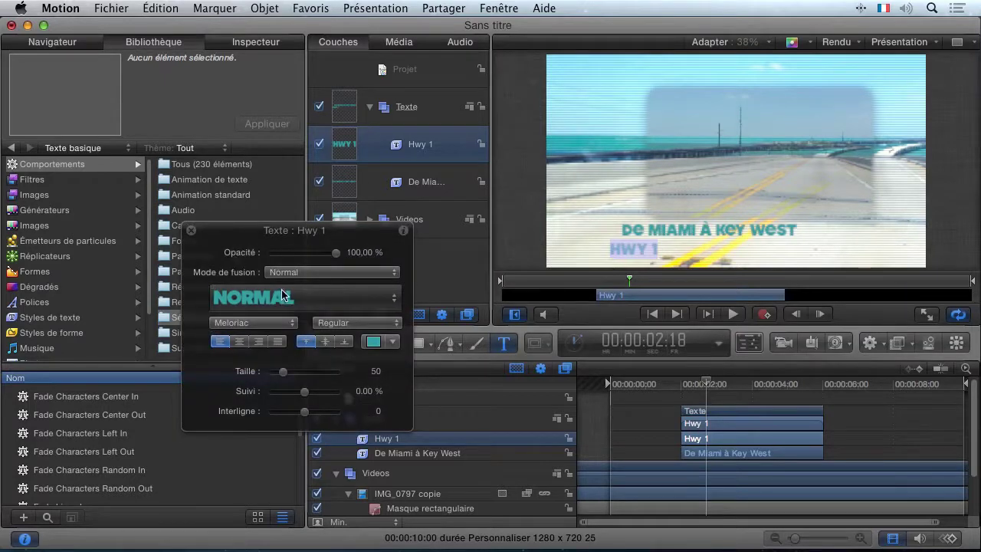
left_click_drag(282, 375, 283, 379)
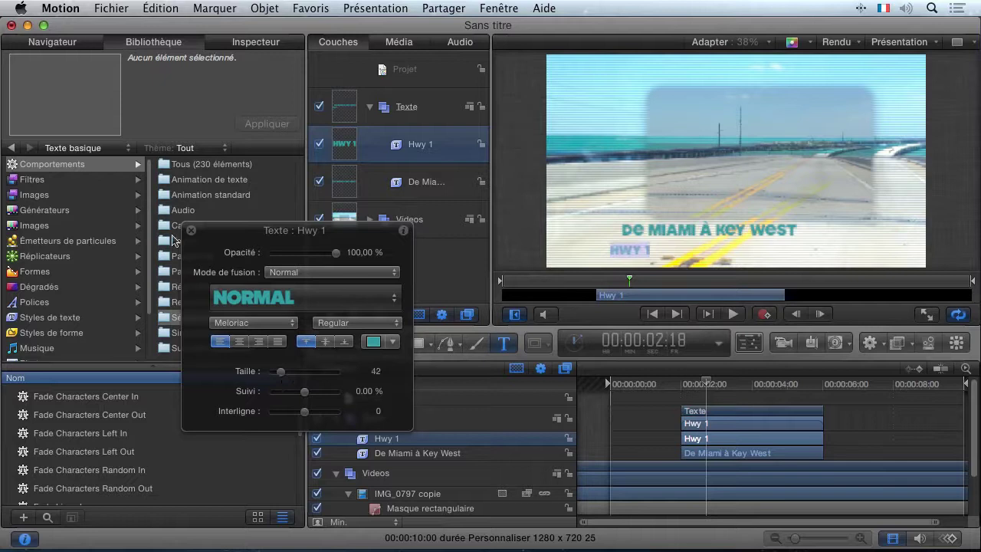
left_click(191, 232)
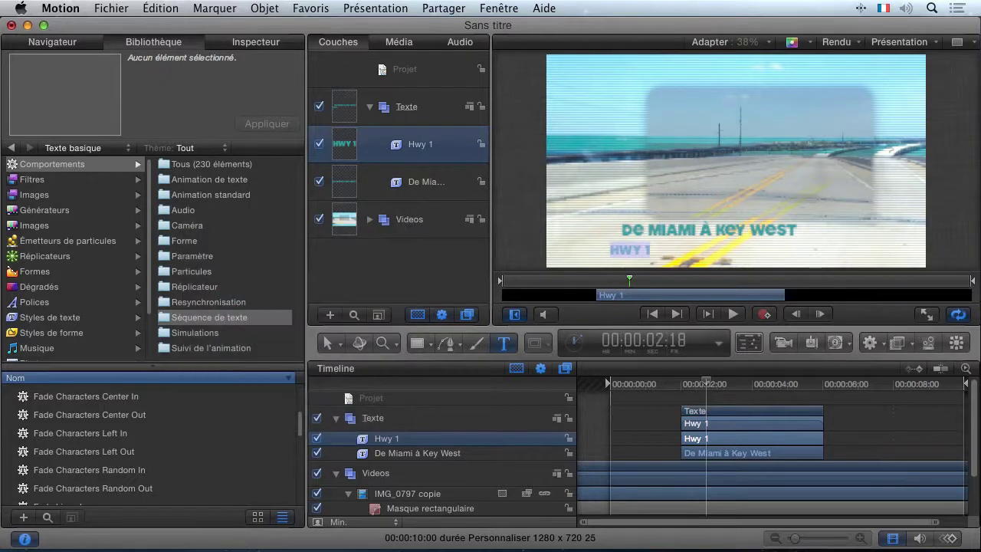
- Try to align the right edges with the whole Texte group selected
left_click(429, 113)
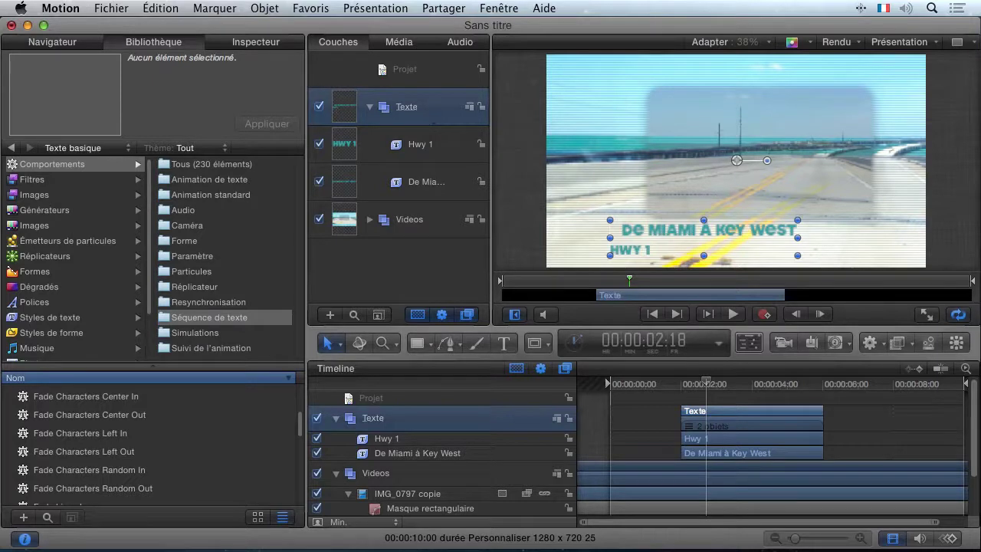
left_click(264, 8)
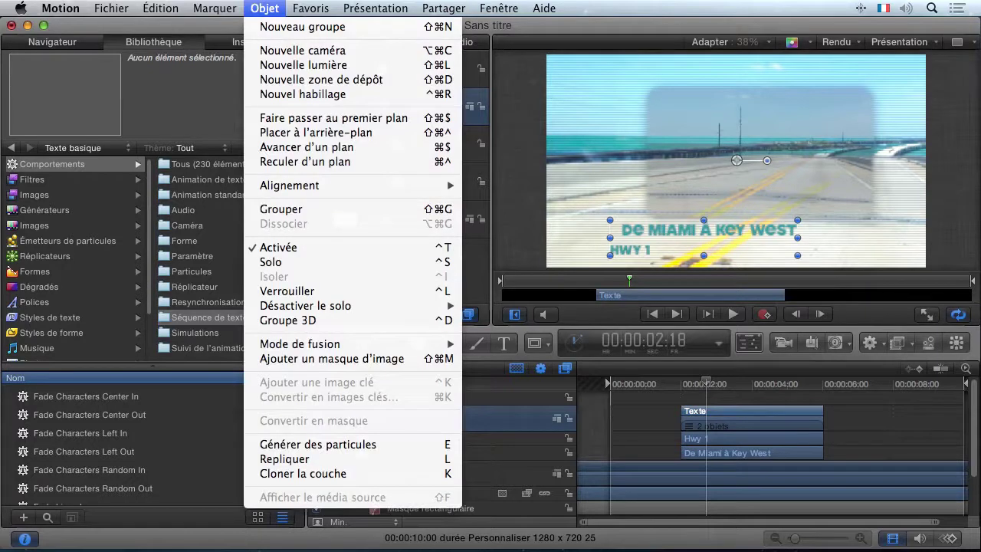
mouse_move(388, 186)
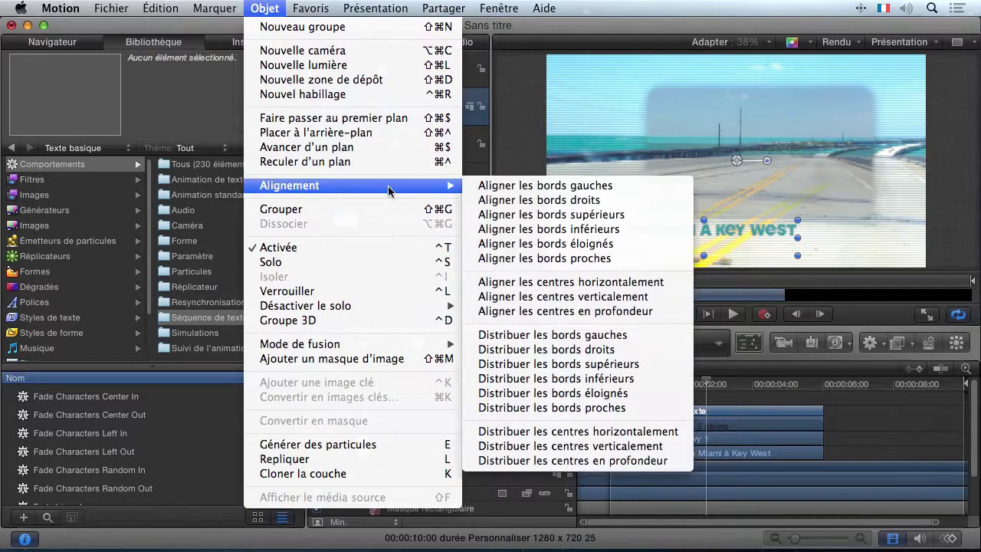
left_click(557, 200)
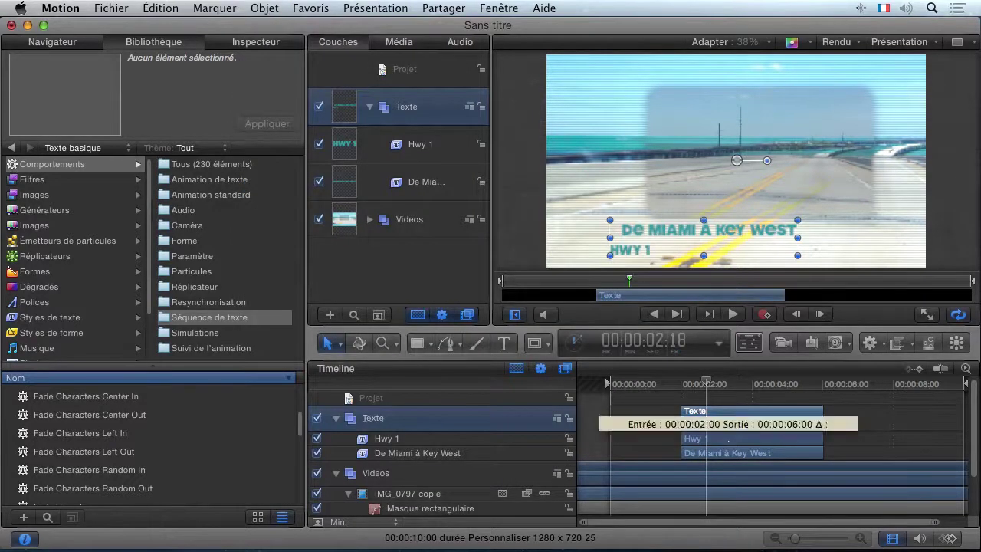
- Align the right edges of the "Hwy 1" and "De Miami à Key West" titles
left_click(736, 438)
left_click(734, 457, "shift")
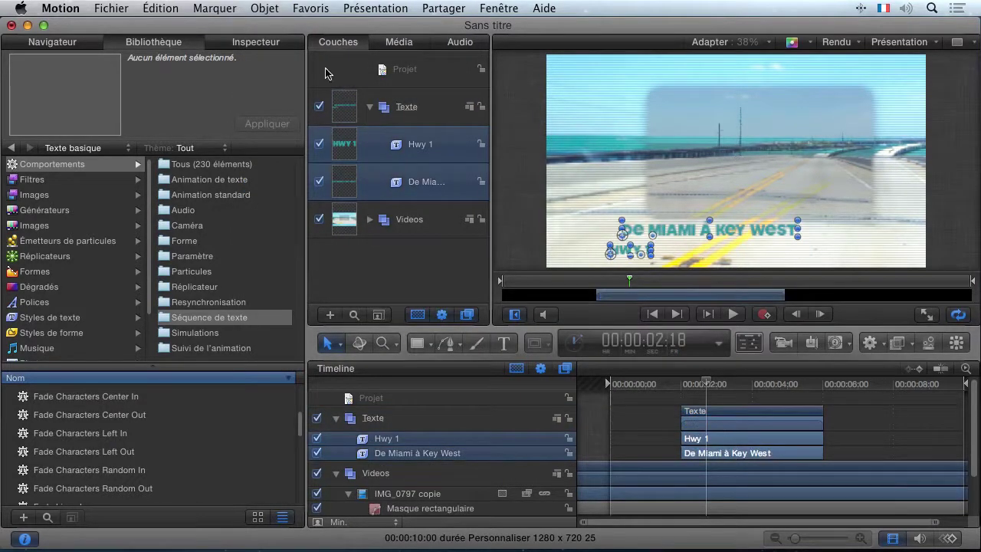
left_click(265, 7)
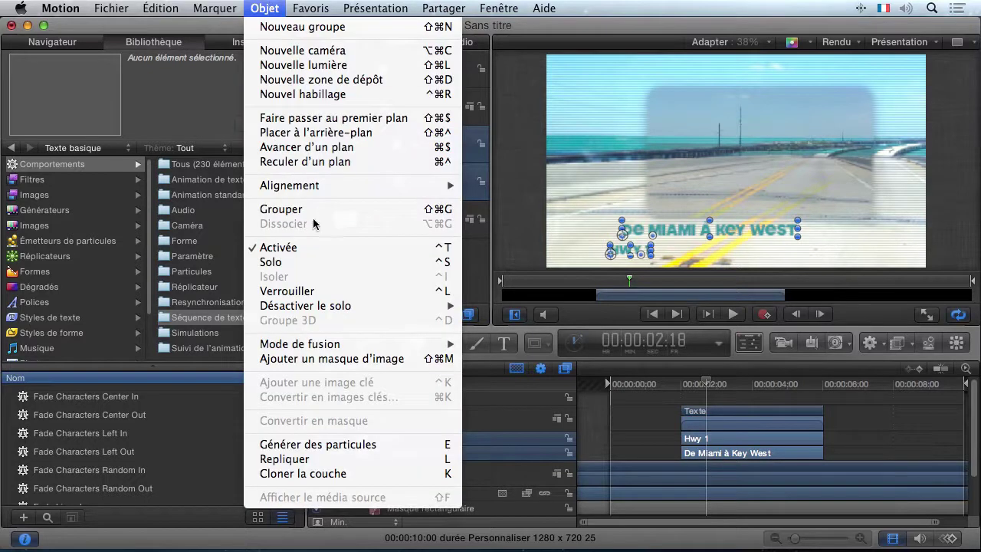
mouse_move(317, 186)
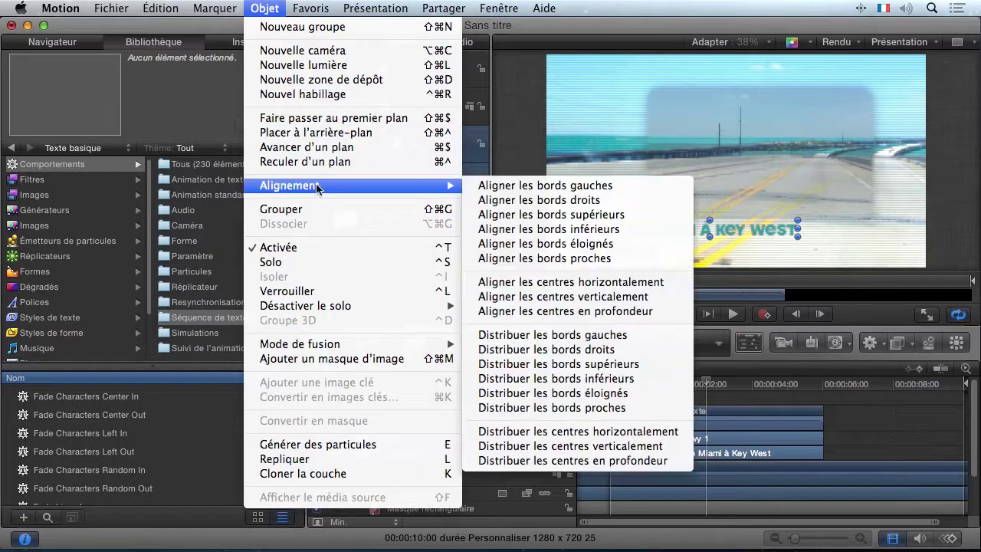
left_click(589, 202)
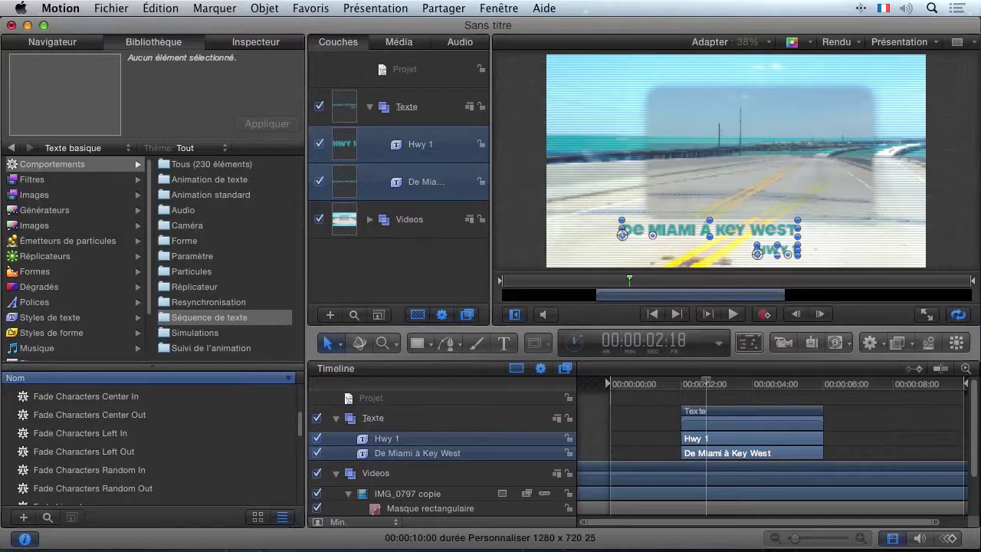
- Shift both titles together to the right and slightly down, keeping them beneath the grey rounded rectangle
left_click(782, 266)
left_click_drag(782, 266, 776, 231)
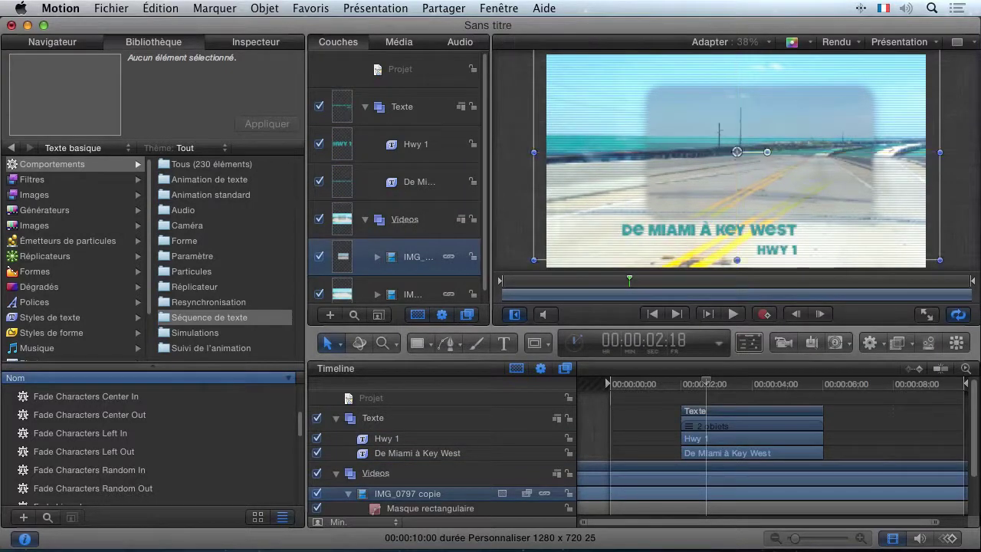
left_click(730, 439)
key("shift+Down")
left_click_drag(735, 238, 763, 238)
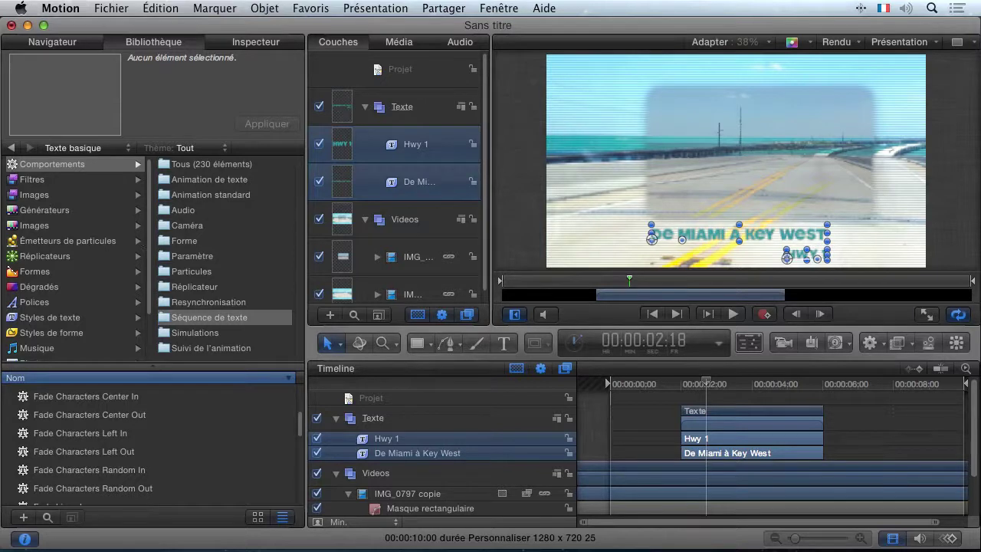
- Apply the Lancer behavior from Animation standard to the "De Miami à Key West" title and preview the playback
left_click(221, 196)
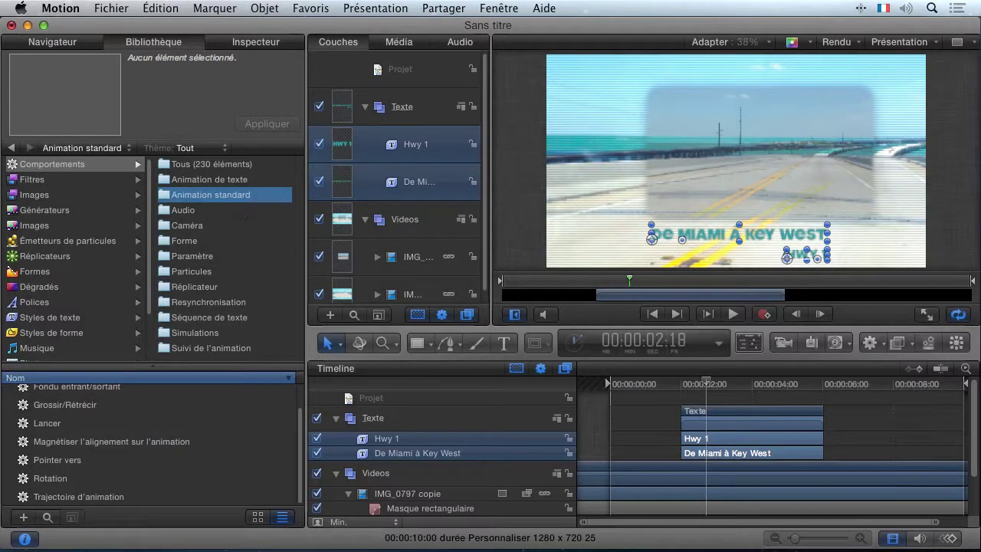
left_click(376, 473)
left_click(417, 453)
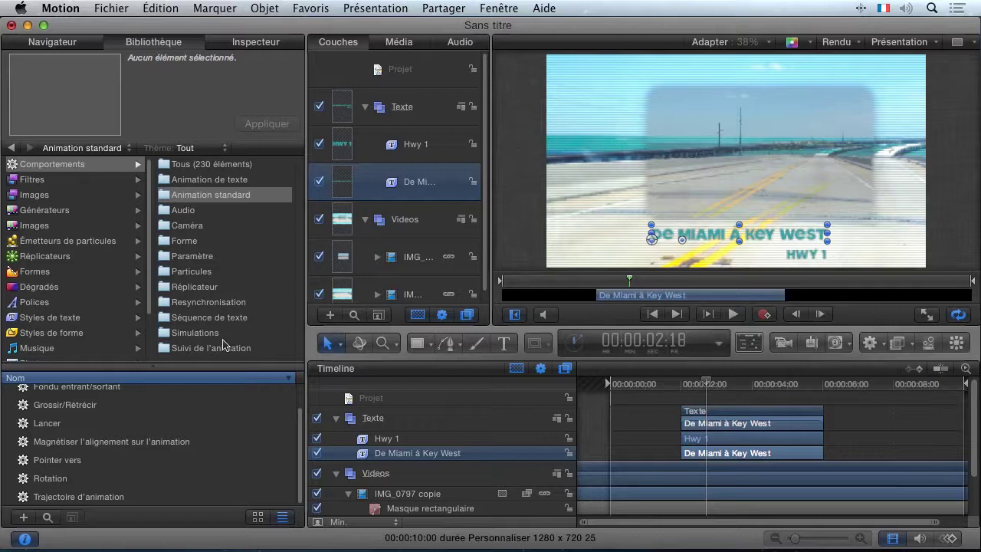
left_click_drag(27, 426, 435, 456)
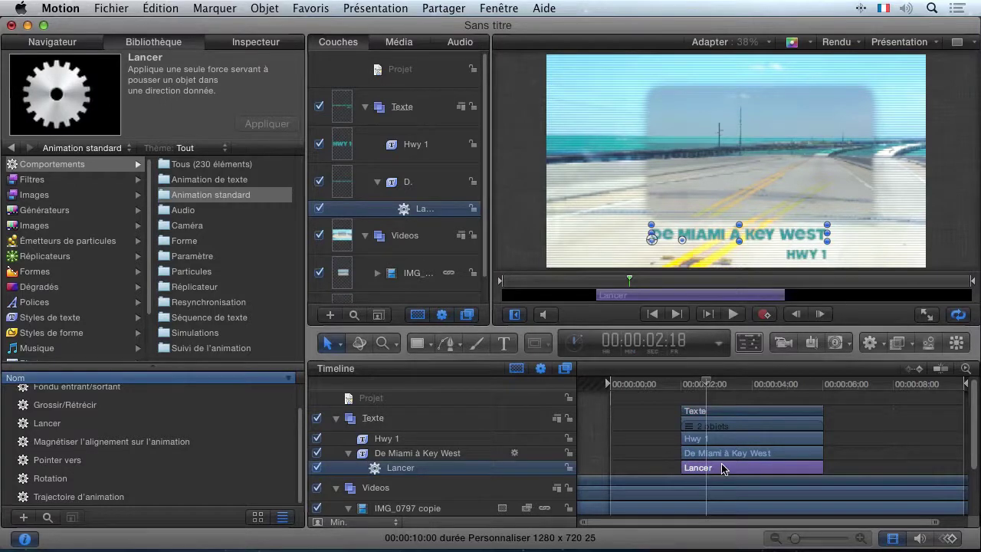
key("space")
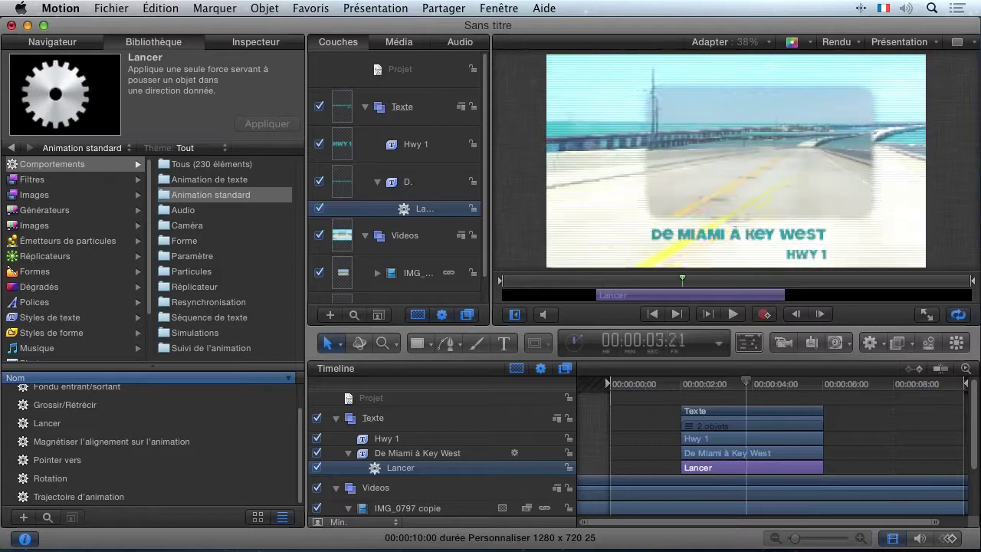
key("space")
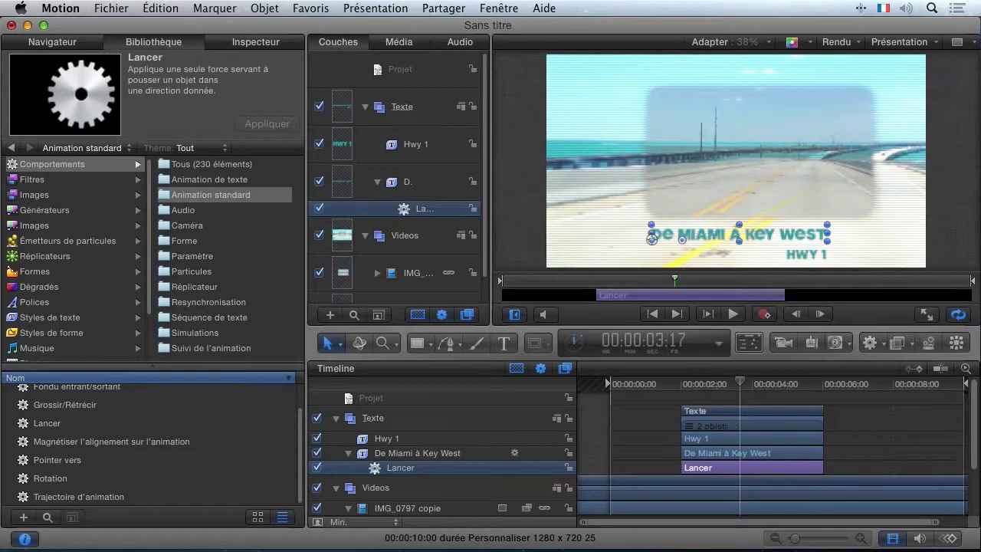
- Set the "De Miami à Key West" Lancer behavior to throw the title horizontally to the right in 2D, out to the dial's outer circle
left_click(750, 350)
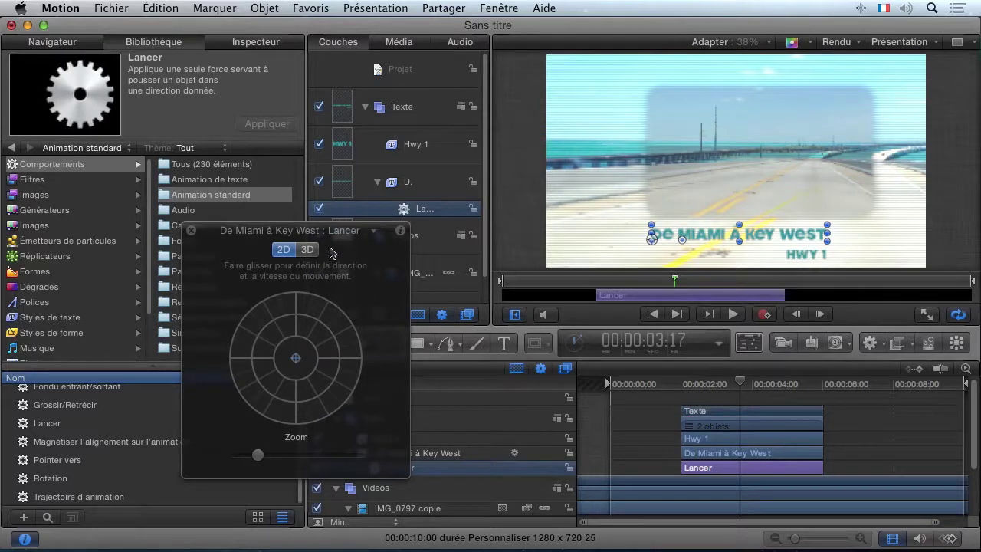
left_click_drag(273, 231, 222, 201)
left_click_drag(249, 328, 307, 329)
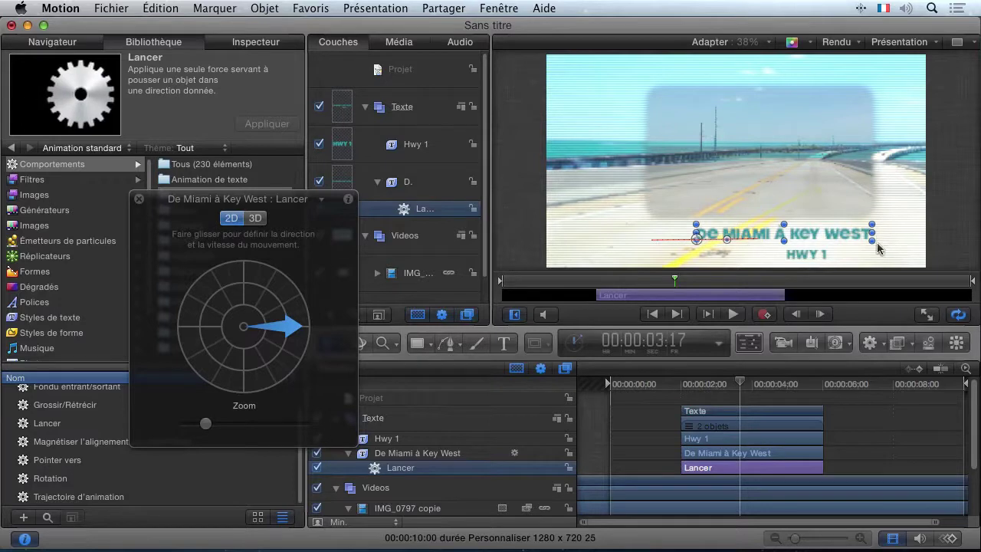
left_click(139, 198)
- Play the project from just before the titles start to check the throw movement
left_click_drag(738, 383, 669, 384)
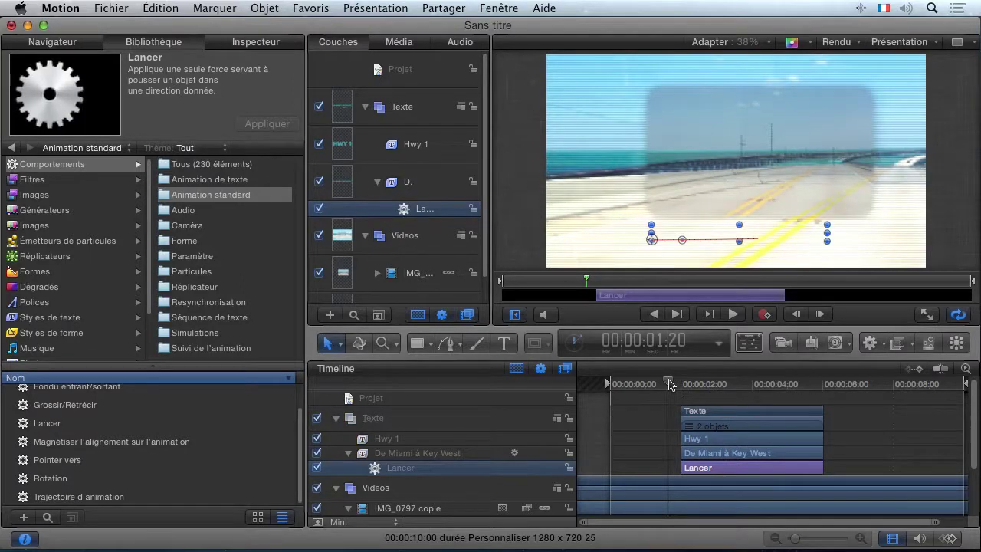
left_click_drag(669, 383, 670, 383)
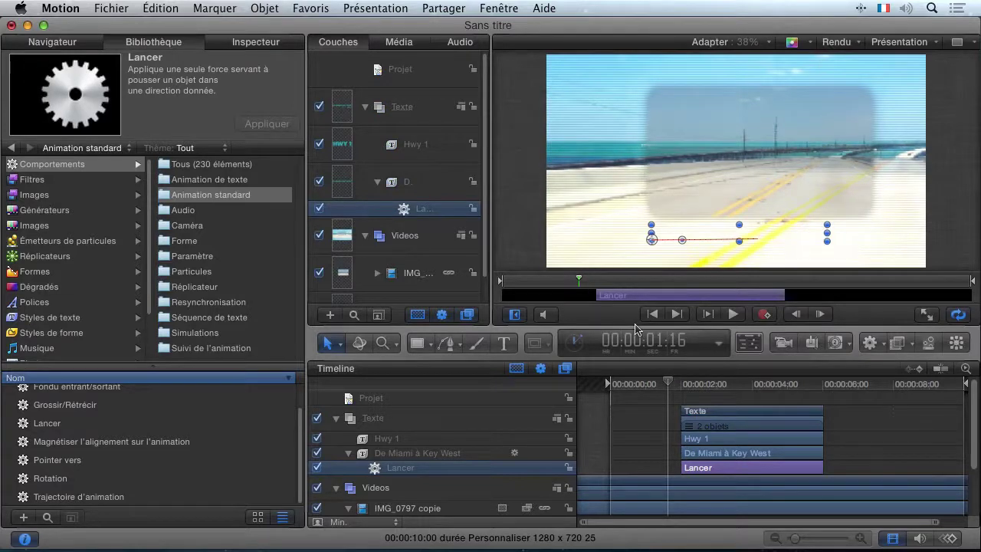
key("space")
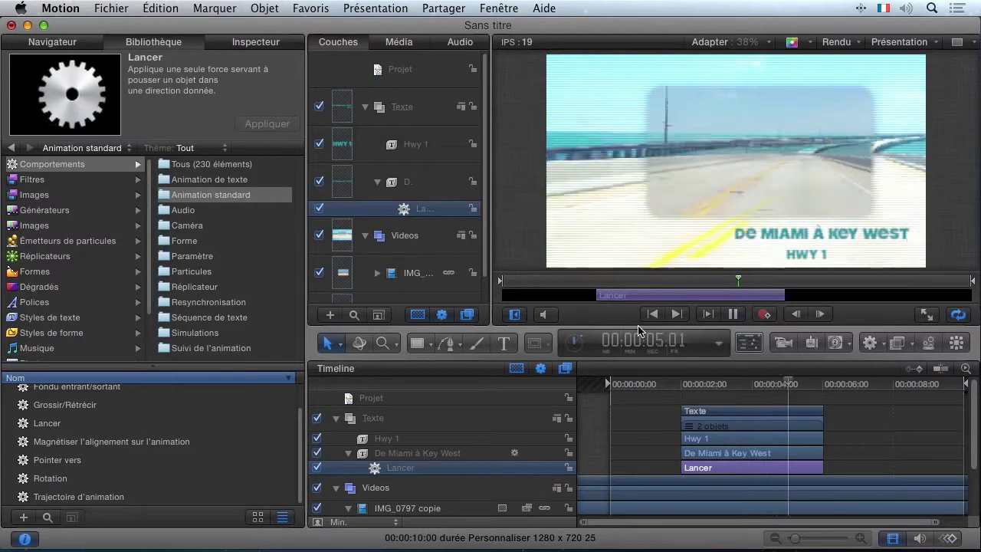
key("space")
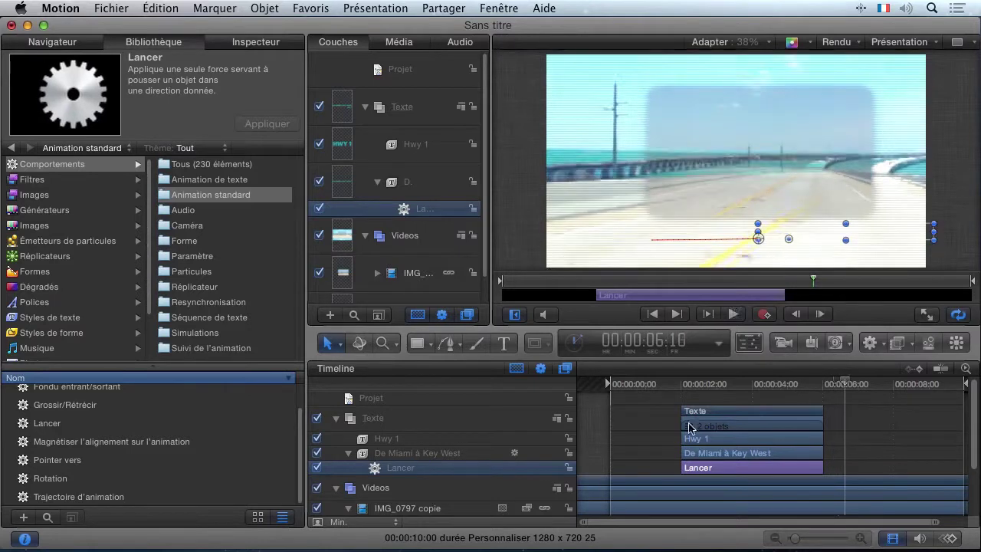
- Trim the "De Miami à Key West" Lancer behavior to end at the playhead at 00:00:03:17 and play back the result
left_click_drag(846, 383, 740, 385)
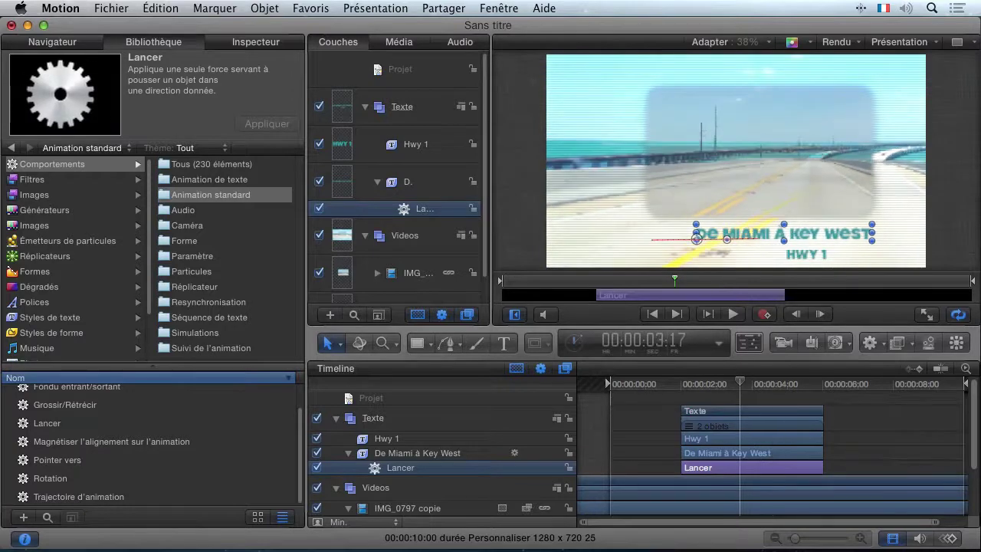
left_click_drag(823, 467, 739, 467)
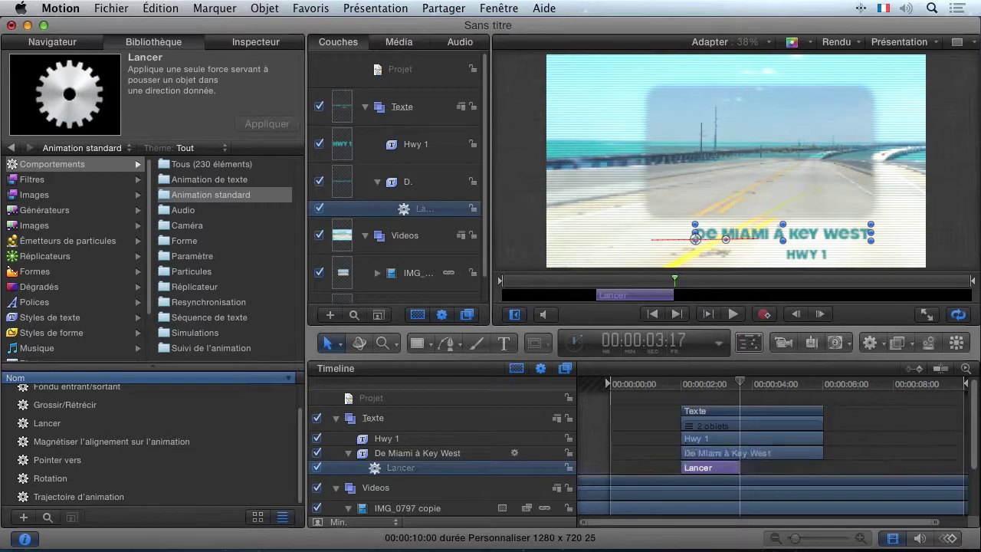
left_click_drag(740, 383, 676, 385)
key("space")
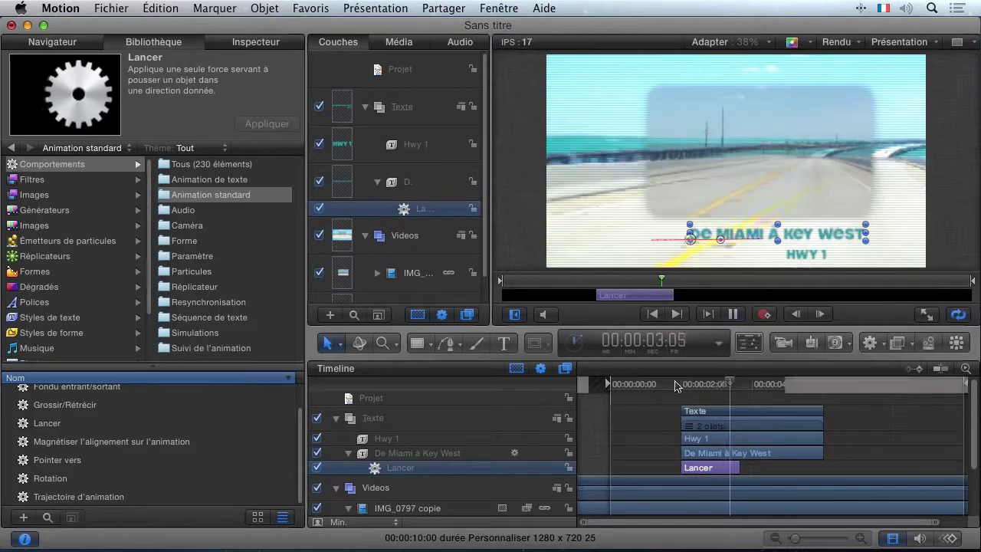
key("space")
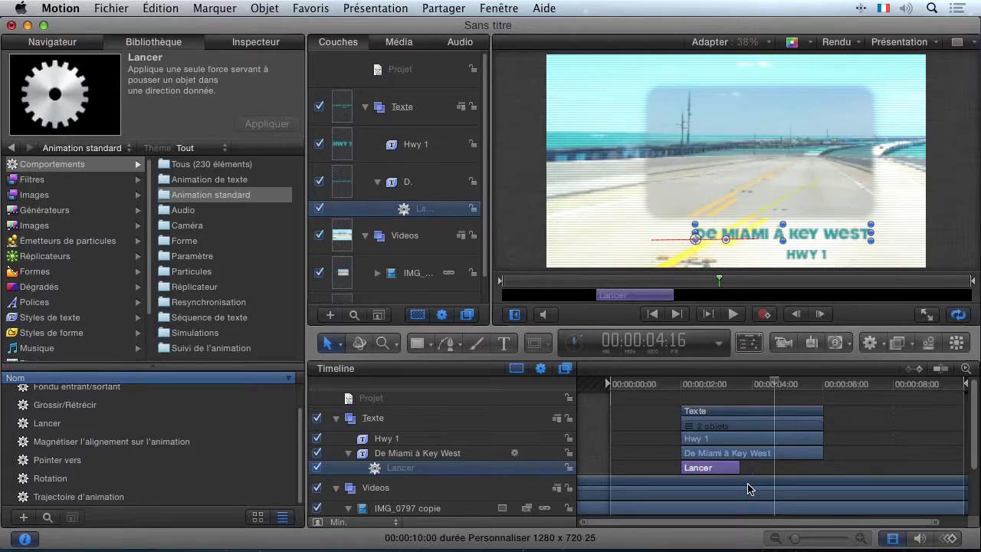
- Apply the Lancer behavior to the "Hwy 1" title and set a slightly shorter 2D throw to the right, checking it at 00:00:03:14
left_click(772, 383)
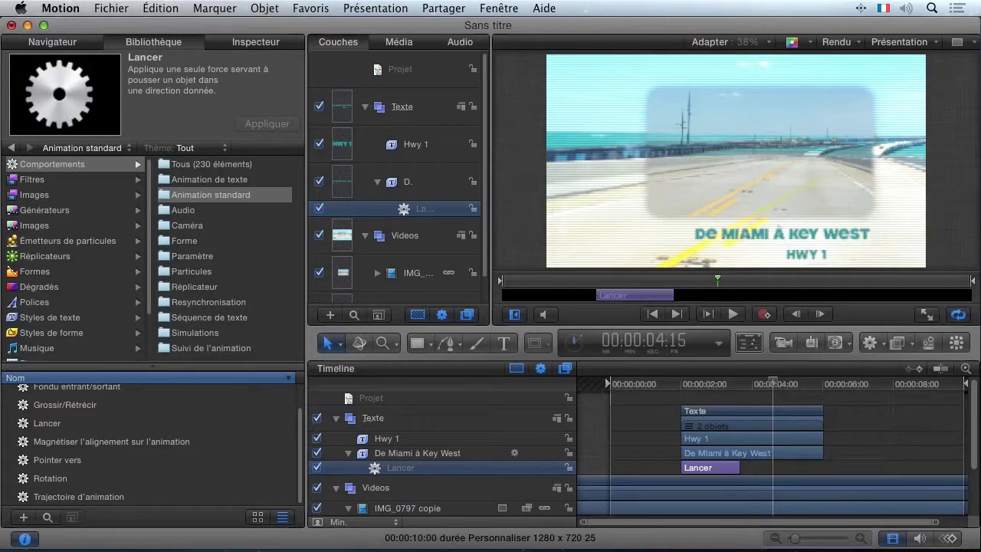
left_click_drag(772, 384, 736, 383)
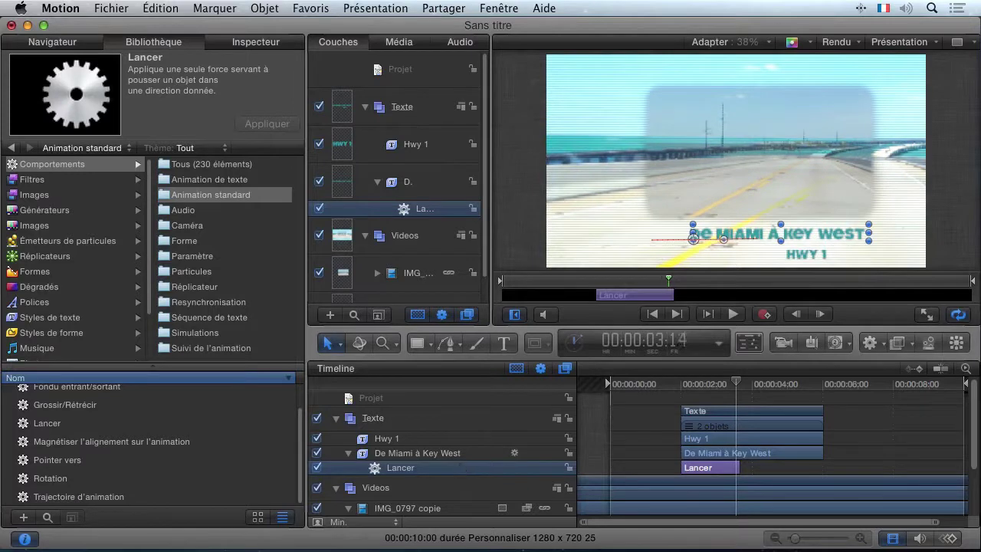
left_click(26, 426)
left_click_drag(26, 426, 406, 442)
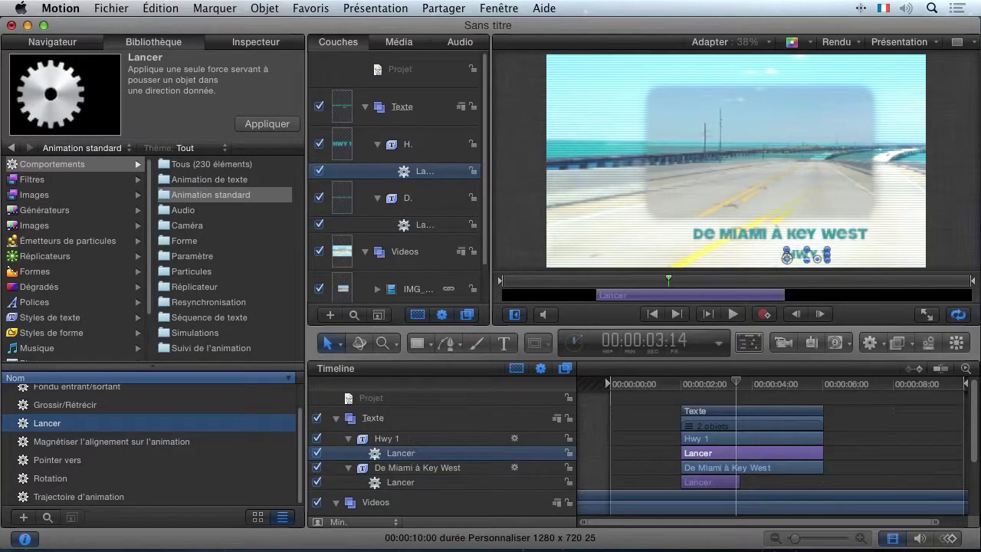
left_click(749, 342)
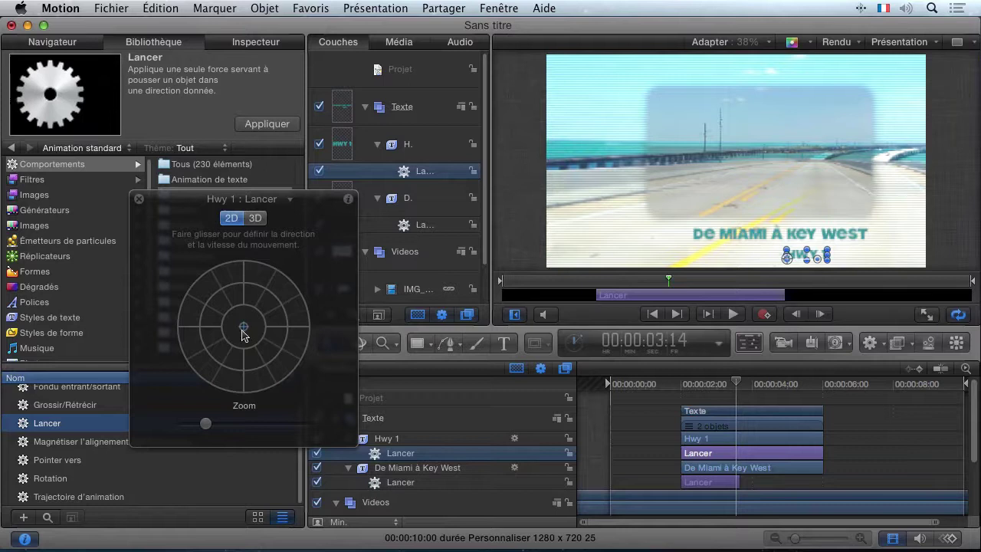
left_click_drag(255, 333, 291, 331)
left_click(138, 199)
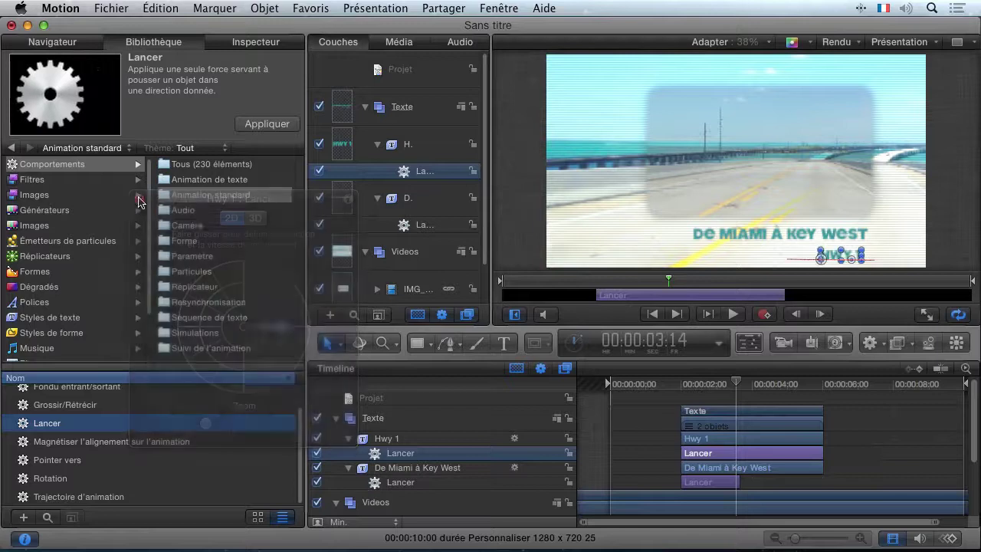
- Trim the "Hwy 1" Lancer behavior to end at 00:00:03:16, matching the other title's behavior, and play back both movements
left_click_drag(736, 383, 741, 386)
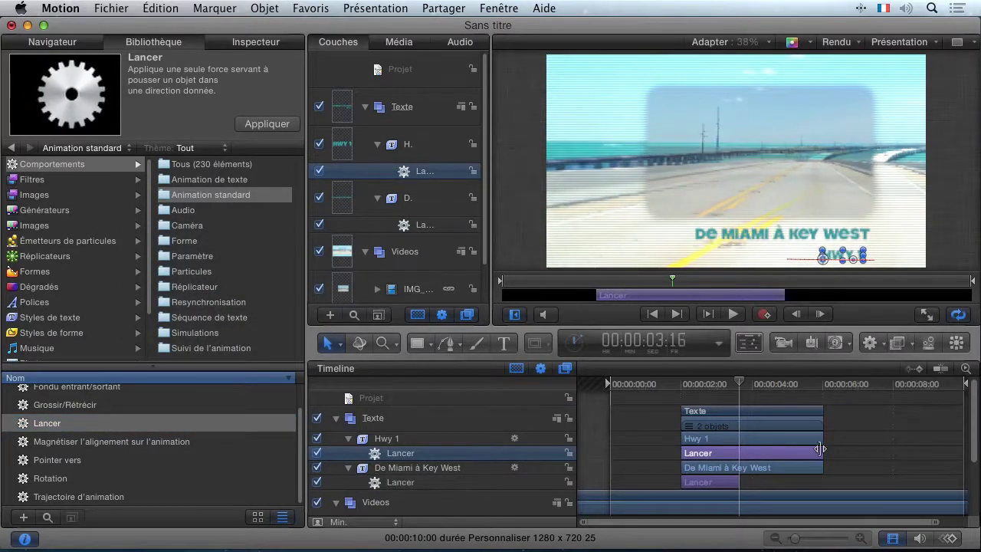
left_click_drag(823, 453, 739, 450)
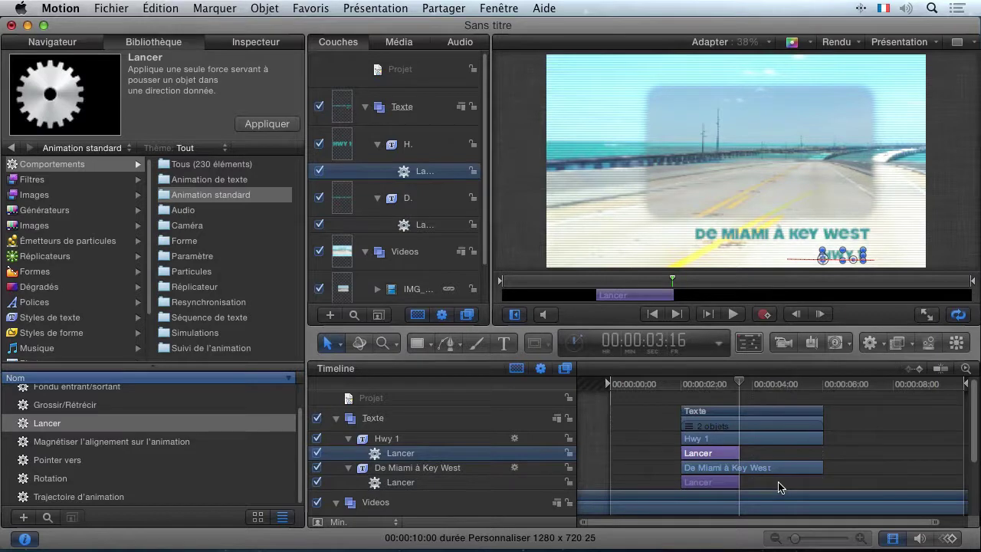
key("space")
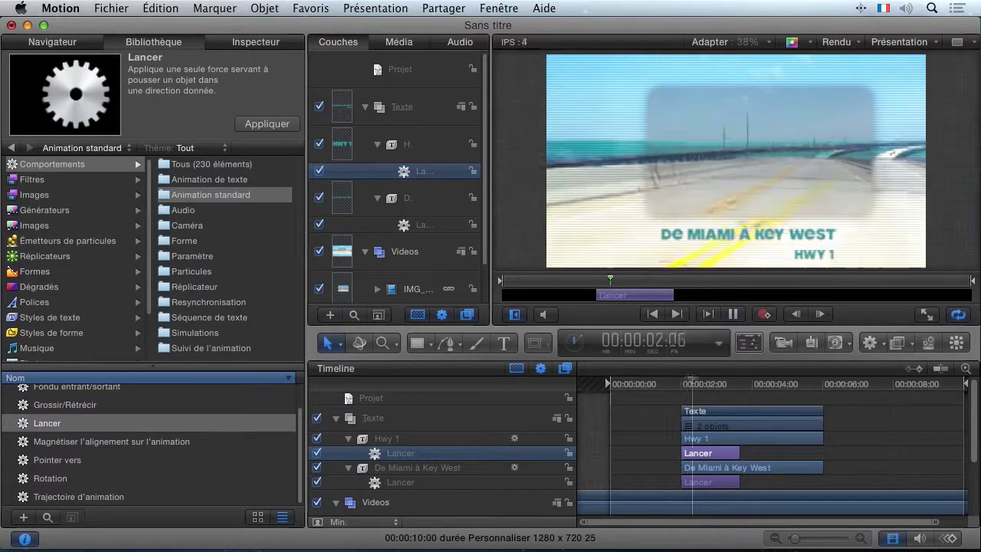
key("space")
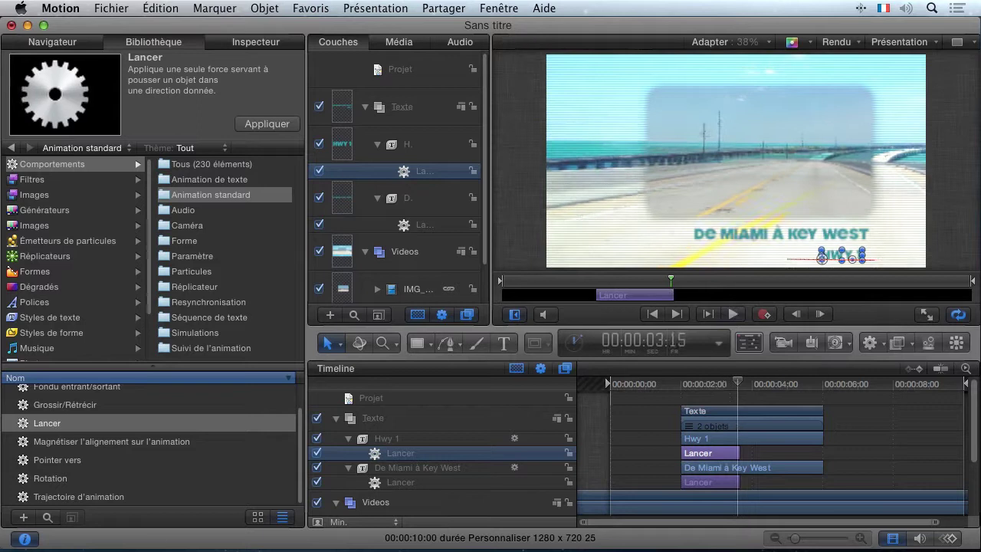
- Deselect everything and step the playhead back to 00:00:01:08, before the titles start
key("super+shift+a")
key("Left")
key("Left")
key("Left")
key("Left")
key("Left")
key("Left")
key("Left")
key("Left")
key("Left")
key("Left")
key("Left")
key("Left")
key("Left")
key("Left")
key("Left")
key("Left")
key("Left")
key("Left")
key("Left")
key("Left")
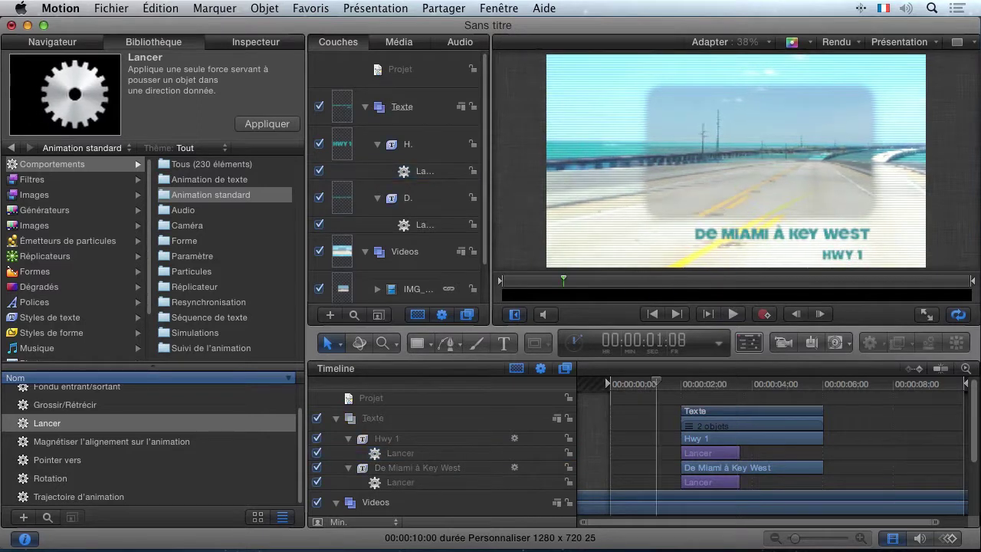
- Place the playhead at 00:00:01:23 and open the Texte basique set of Séquence de texte behaviors, browsing to the character fades
left_click(674, 381)
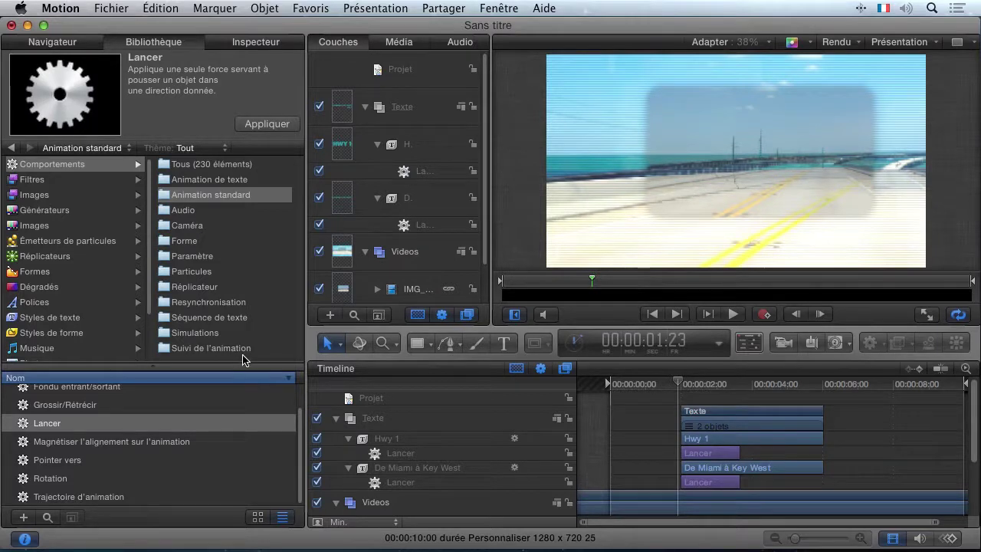
key("s")
double_click(60, 393)
scroll(132, 429, "down", 4)
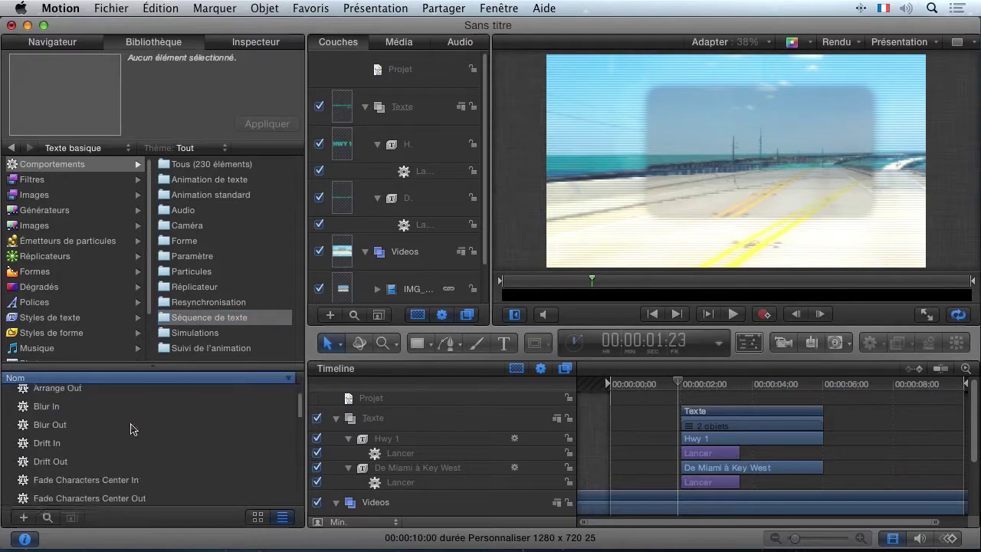
scroll(132, 437, "down", 1)
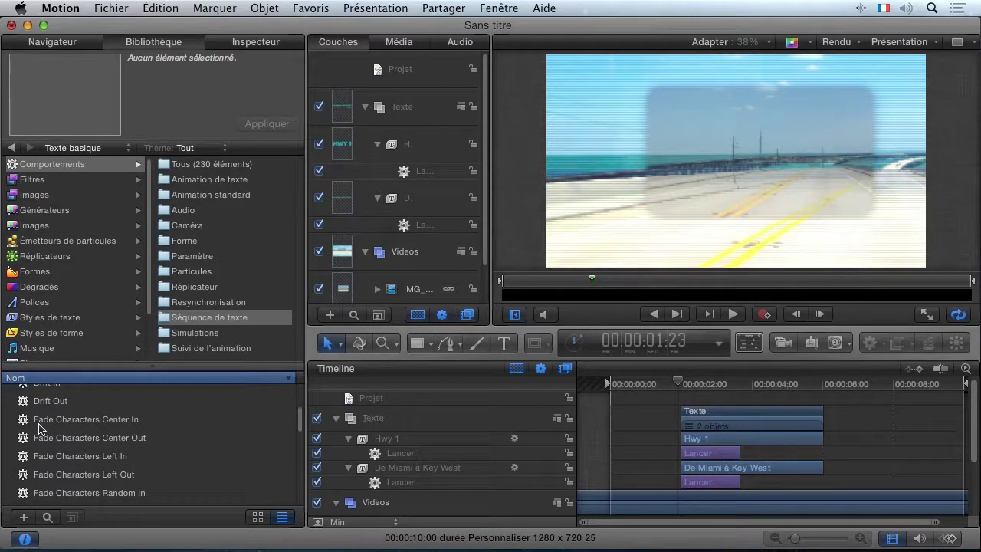
scroll(40, 426, "down", 1)
scroll(90, 464, "down", 2)
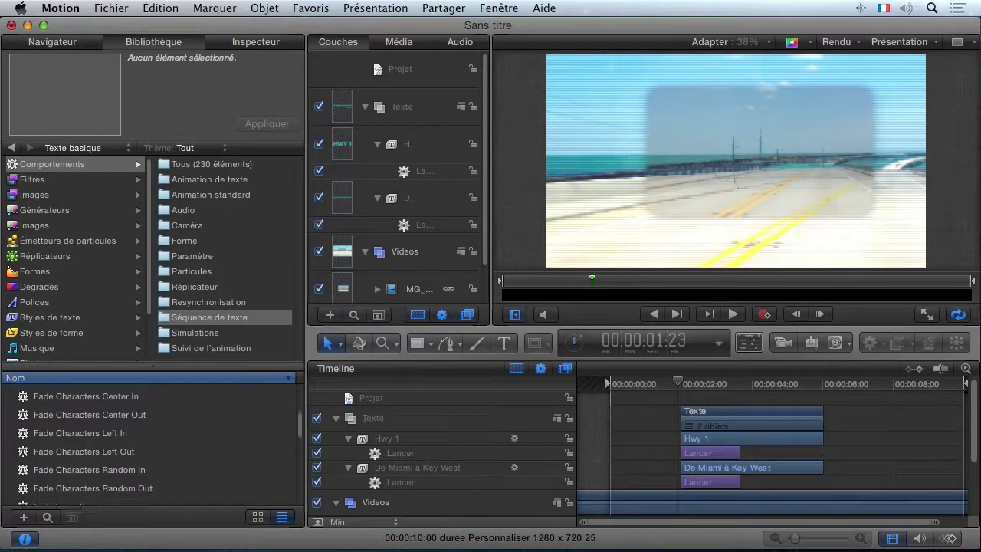
- Apply the Fade Characters Left In behavior to both the "Hwy 1" and "De Miami à Key West" titles
left_click(43, 433)
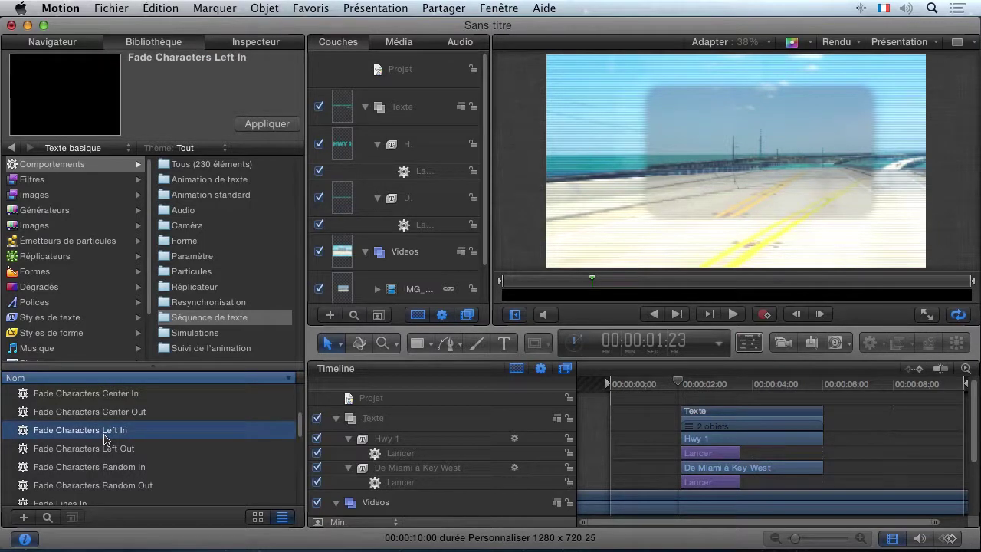
left_click_drag(105, 439, 424, 444)
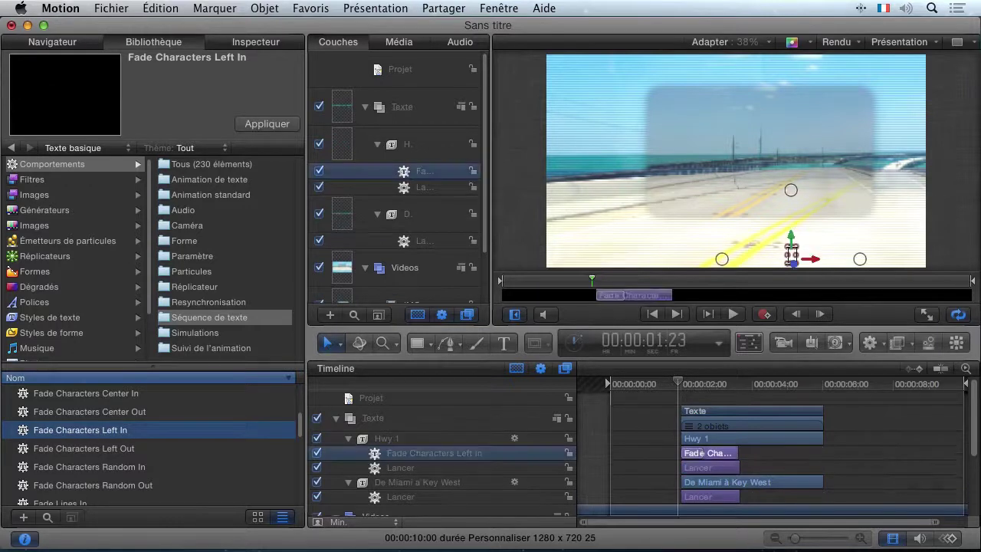
left_click_drag(144, 432, 400, 485)
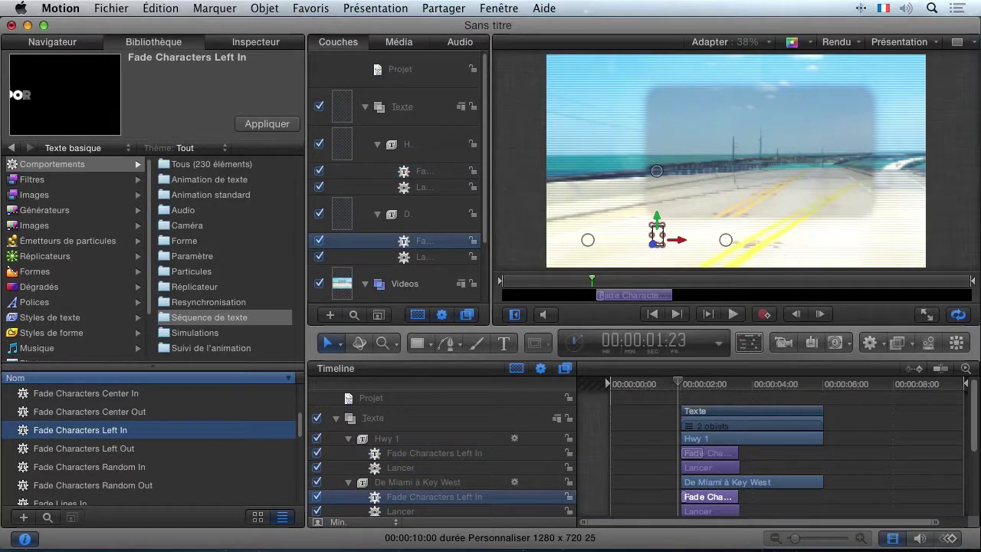
- Play back the project from before the titles start to review the combined fade and throw animation
left_click(653, 384)
key("space")
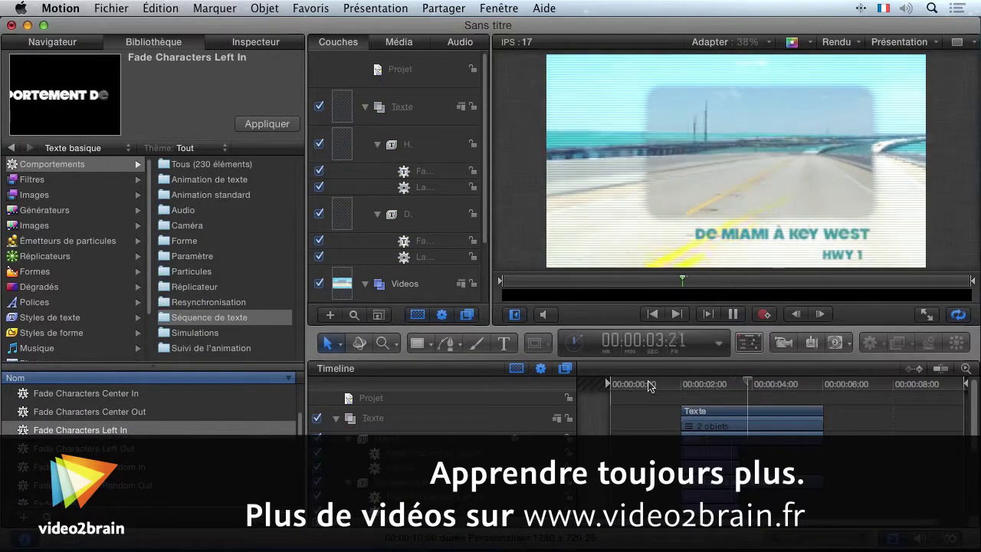
key("space")
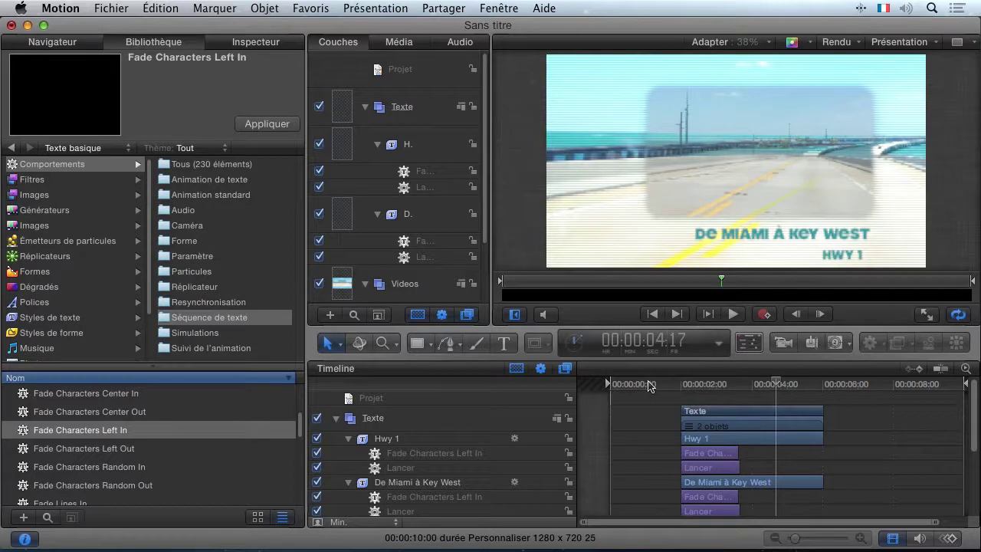
key("space")
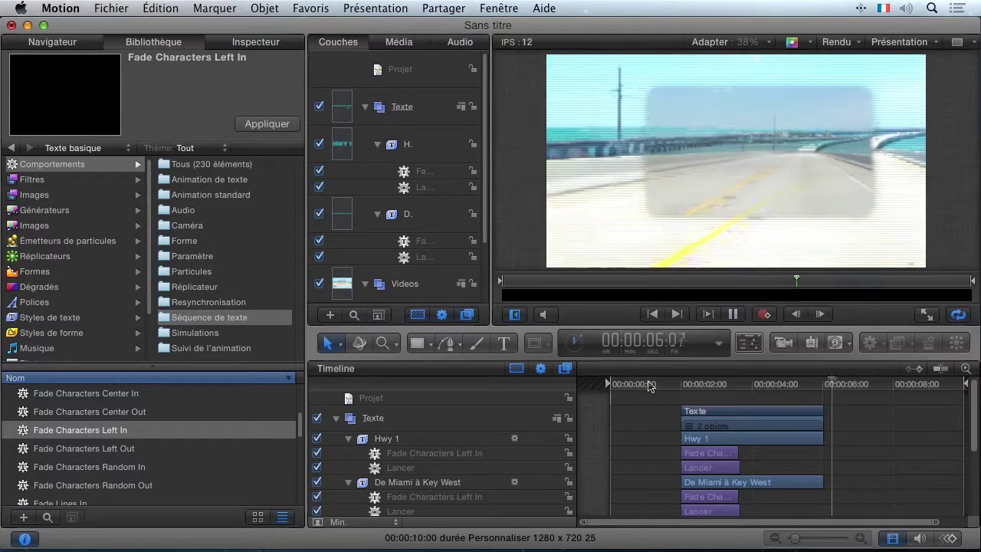
key("space")
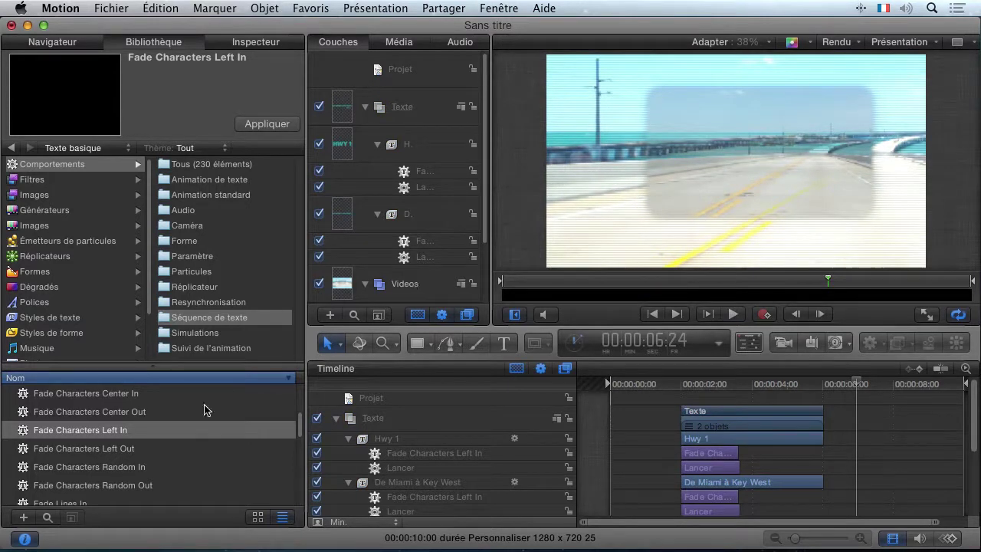
- Look through the other Texte basique text sequence behaviors, such as the Arrange, Blur, Drift, Fade and Pop presets
scroll(203, 416, "up", 5)
scroll(203, 416, "up", 1)
scroll(203, 415, "down", 3)
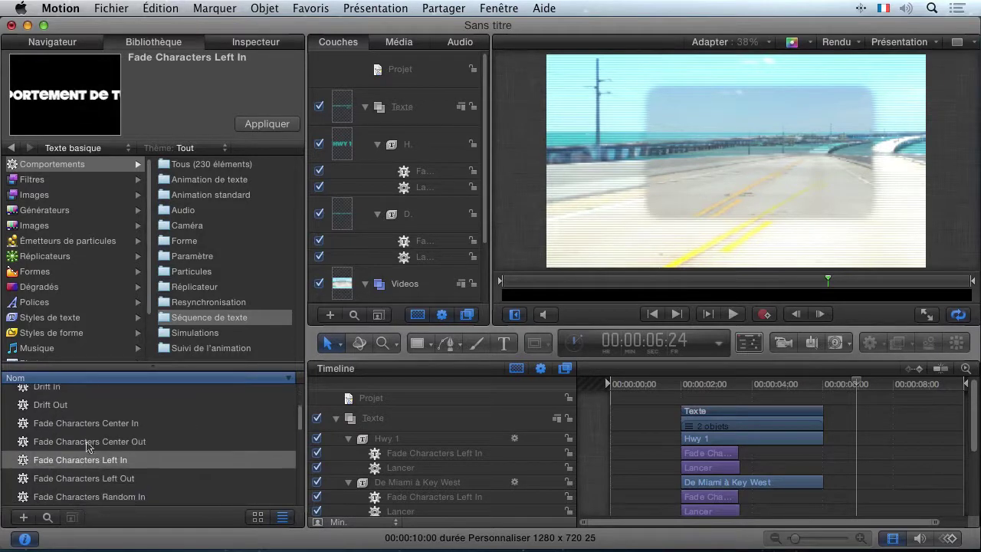
scroll(129, 466, "down", 1)
scroll(129, 466, "down", 3)
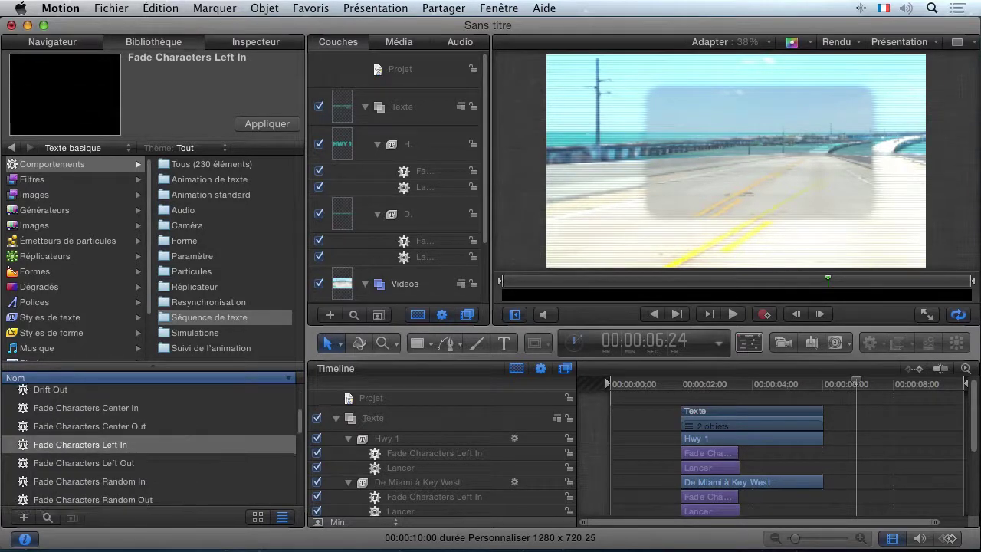
scroll(89, 445, "down", 3)
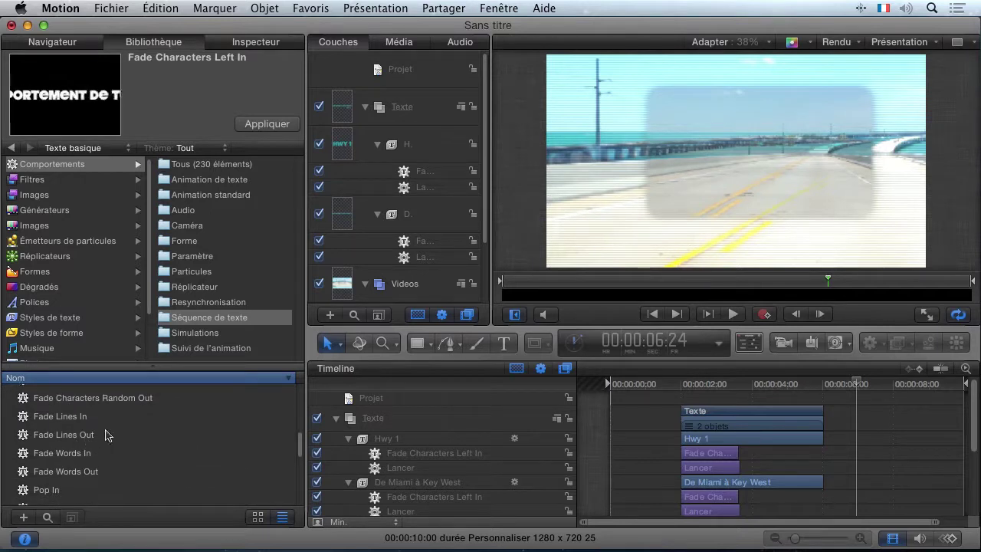
scroll(88, 444, "down", 9)
scroll(107, 435, "up", 15)
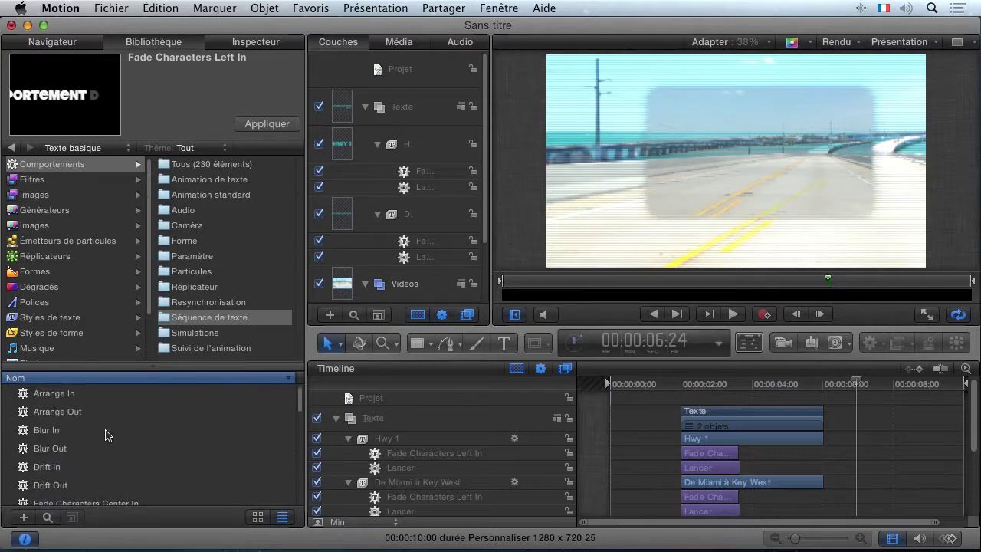